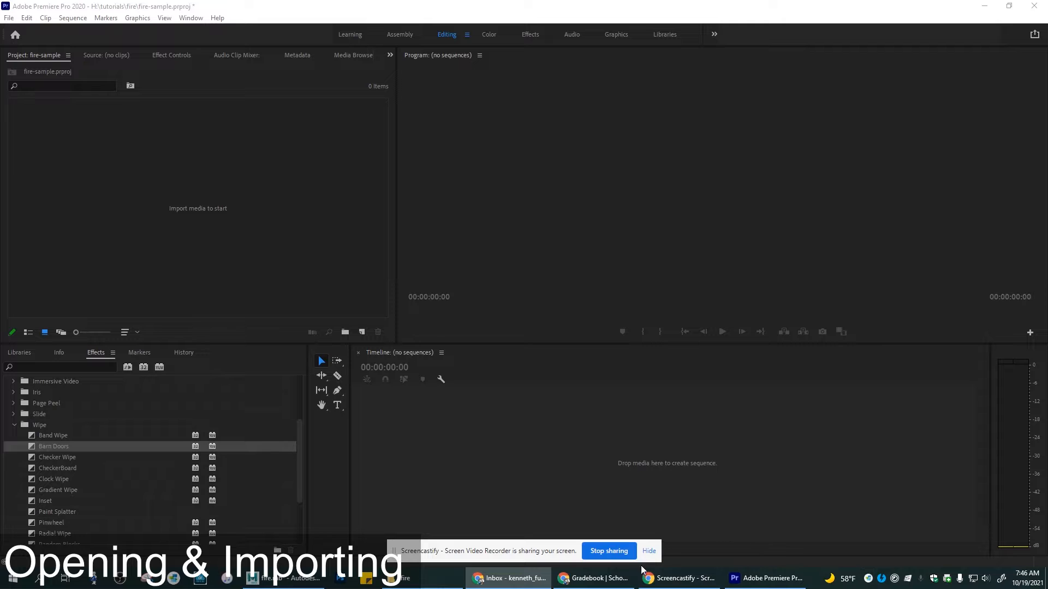
Step: Import fire_1.0001.jpg from the fire folder as an image sequence, previewing the frames as large icons first
click(649, 551)
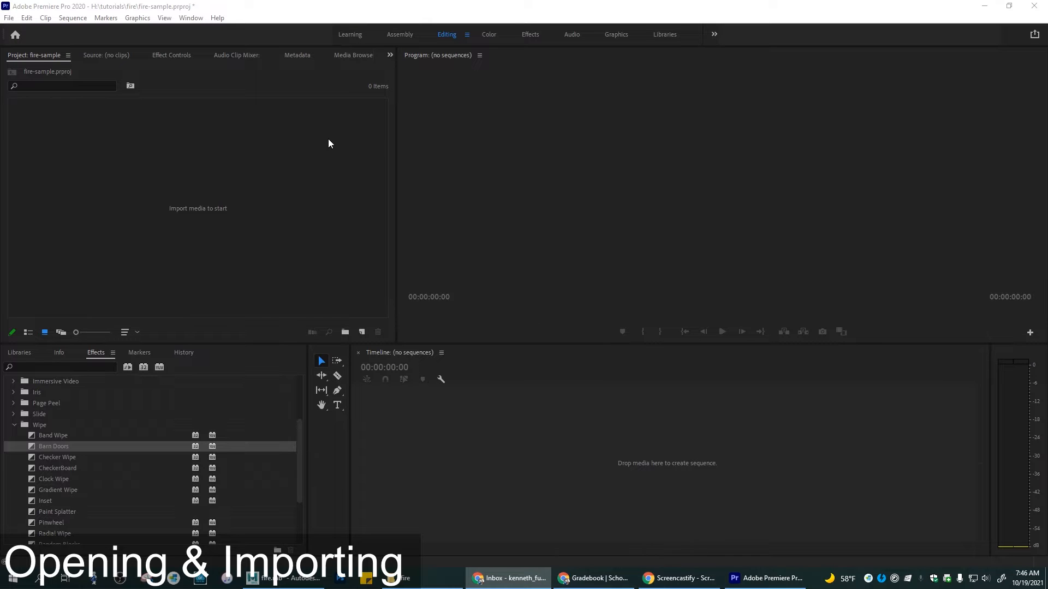
click(9, 18)
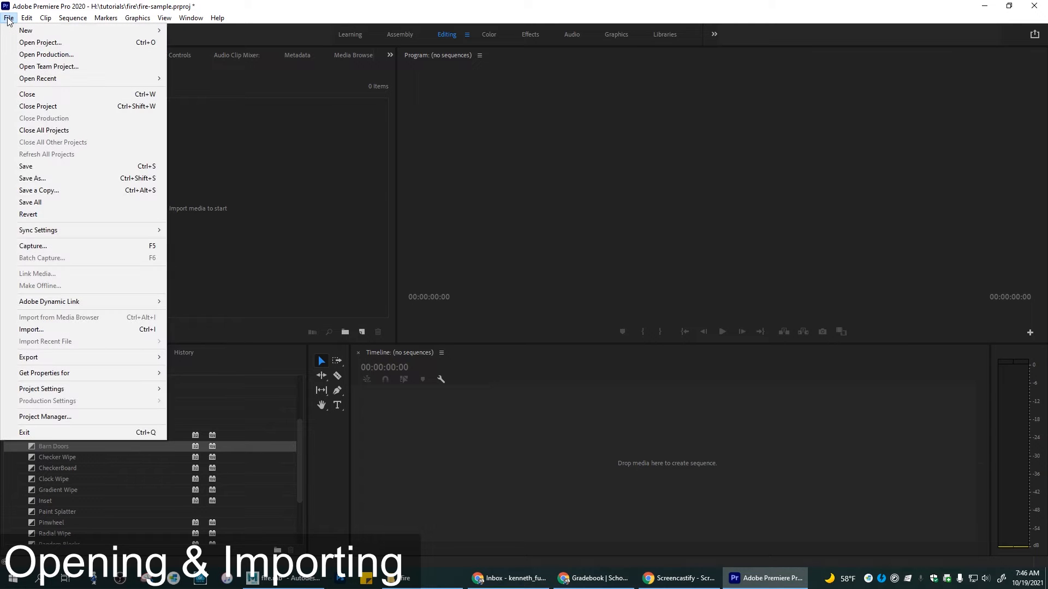
click(71, 334)
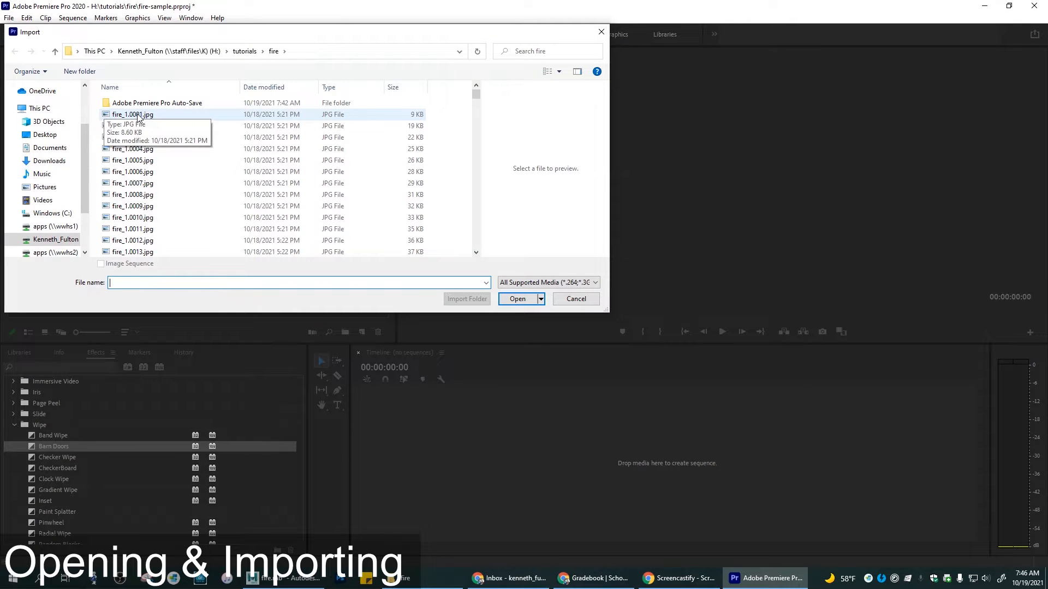
click(137, 115)
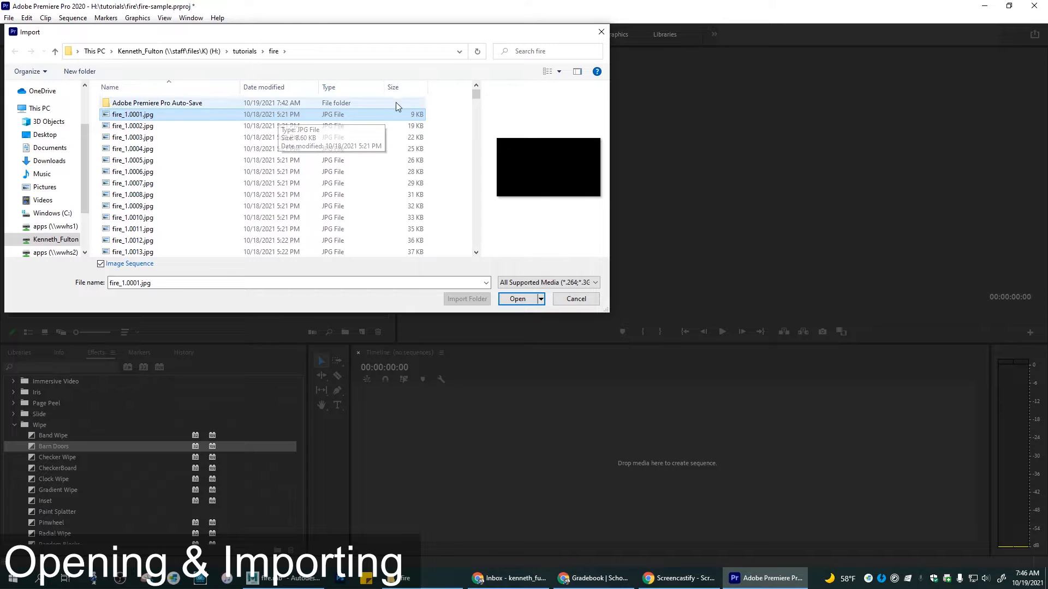
click(559, 72)
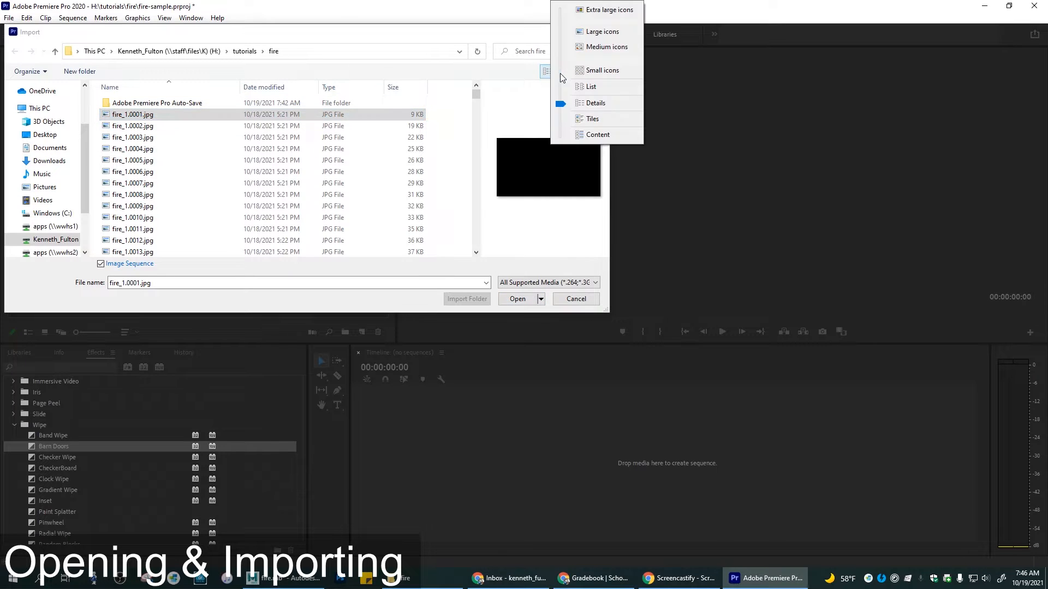
click(595, 33)
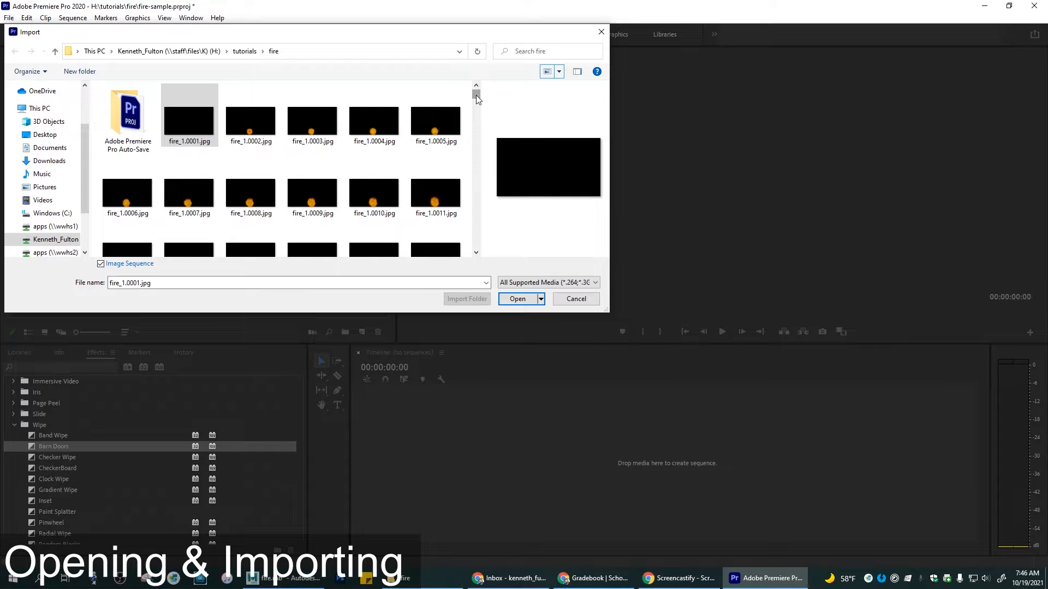
mouse_move(476, 95)
mouse_down()
mouse_move(474, 129)
mouse_move(477, 89)
mouse_up()
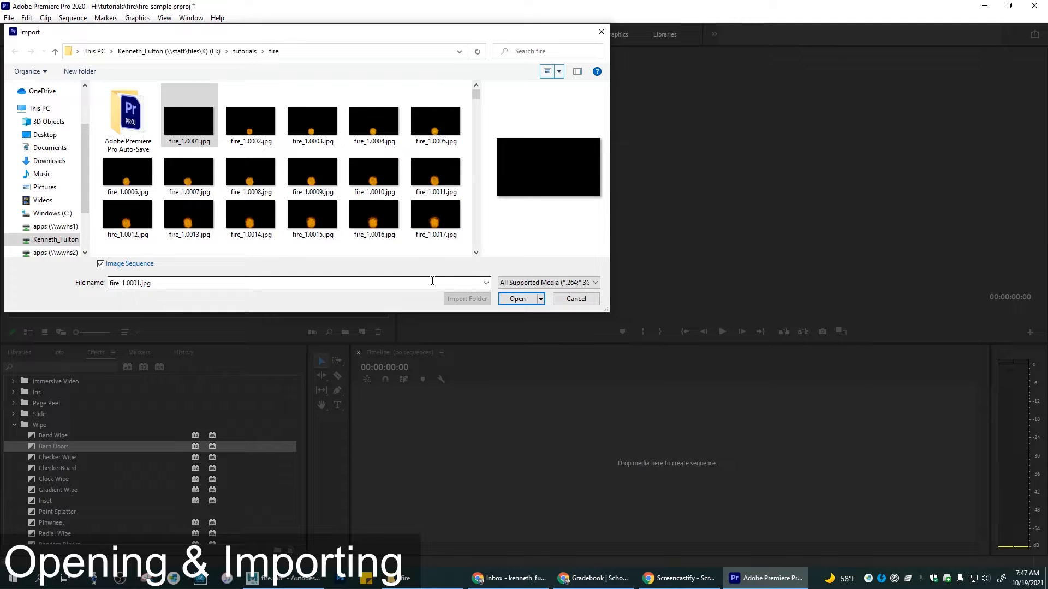
click(203, 133)
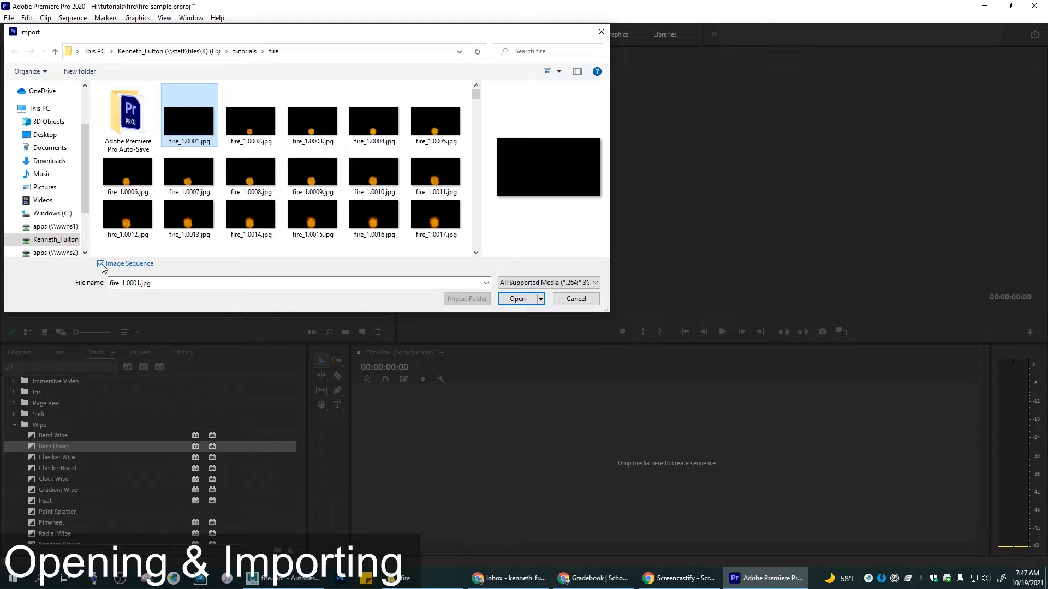
click(518, 299)
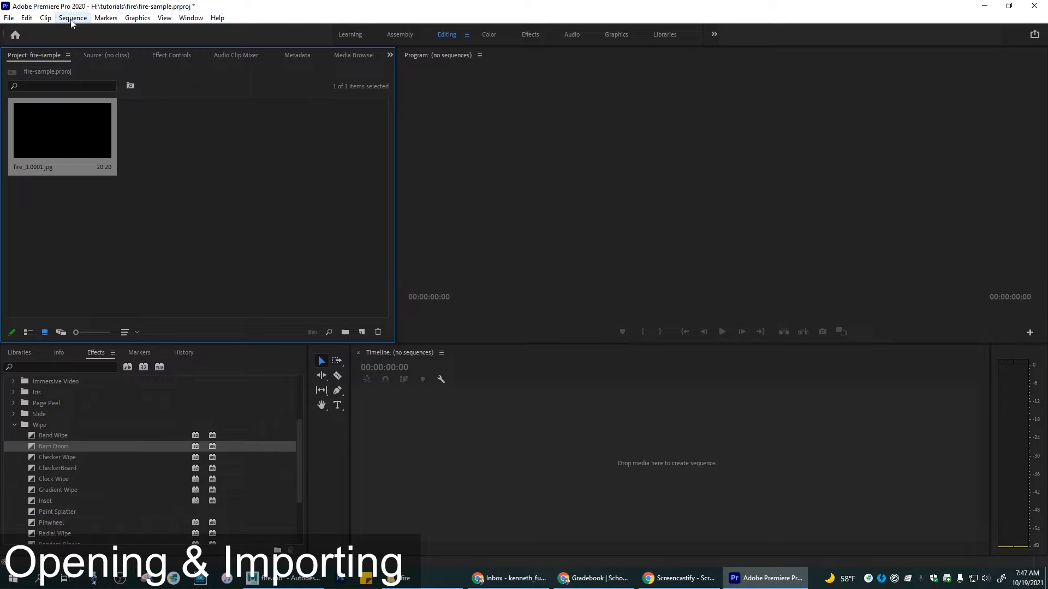
Step: Create a sequence from the imported fire_1.0001.jpg clip by placing it in the empty timeline
click(70, 18)
click(331, 205)
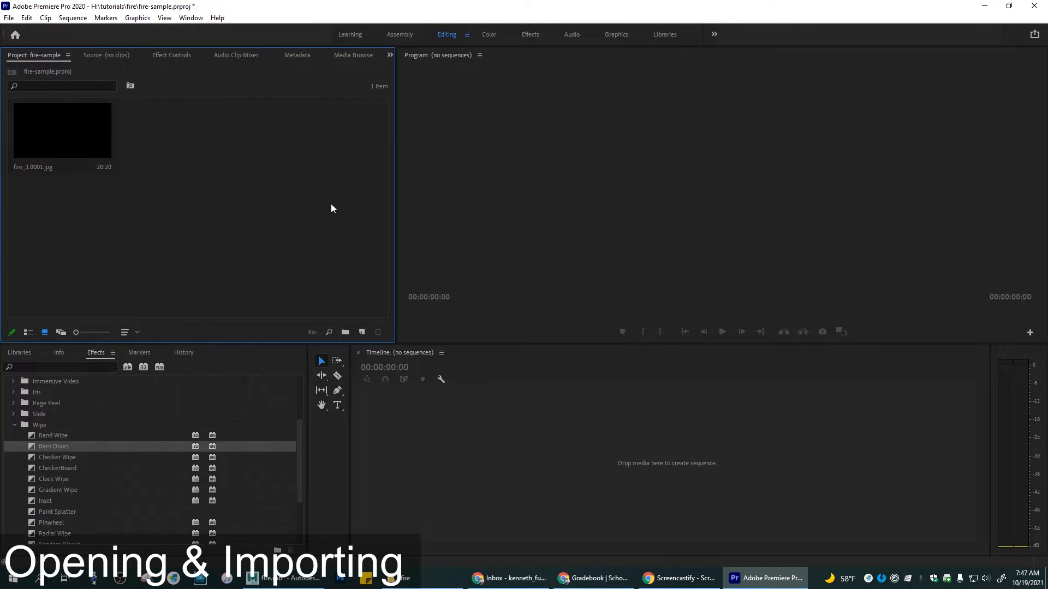
click(60, 130)
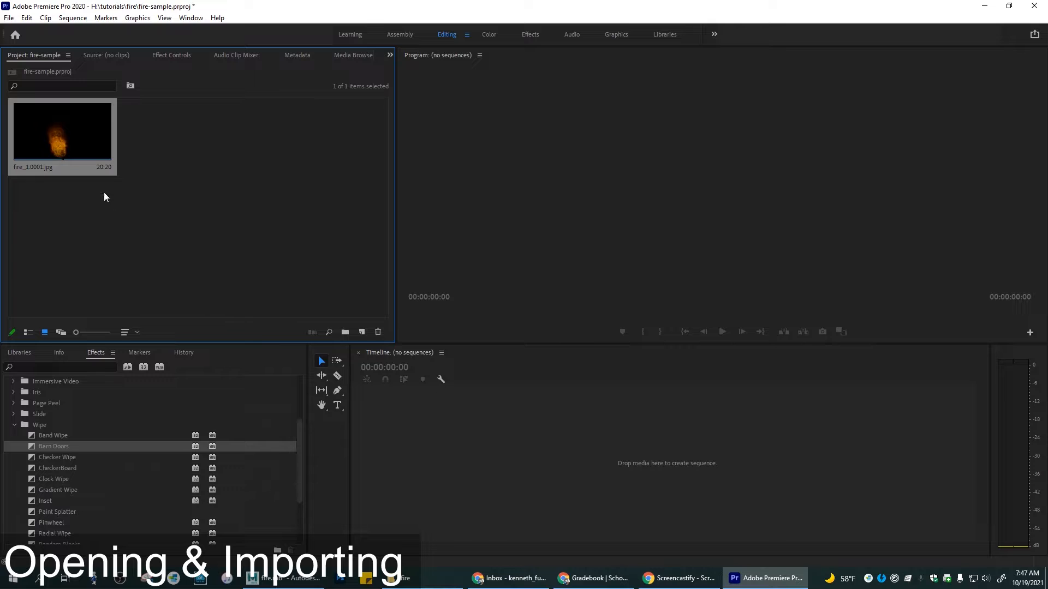
drag(56, 119, 518, 484)
Step: Check the editing mode, timebase and frame size in the new sequence's settings and accept them
click(72, 17)
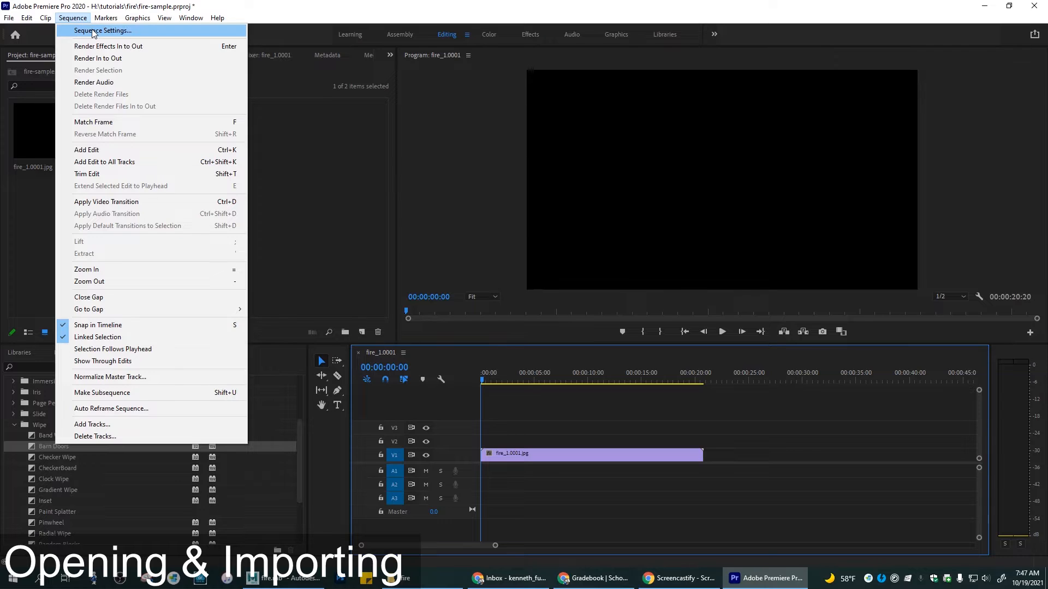
click(94, 31)
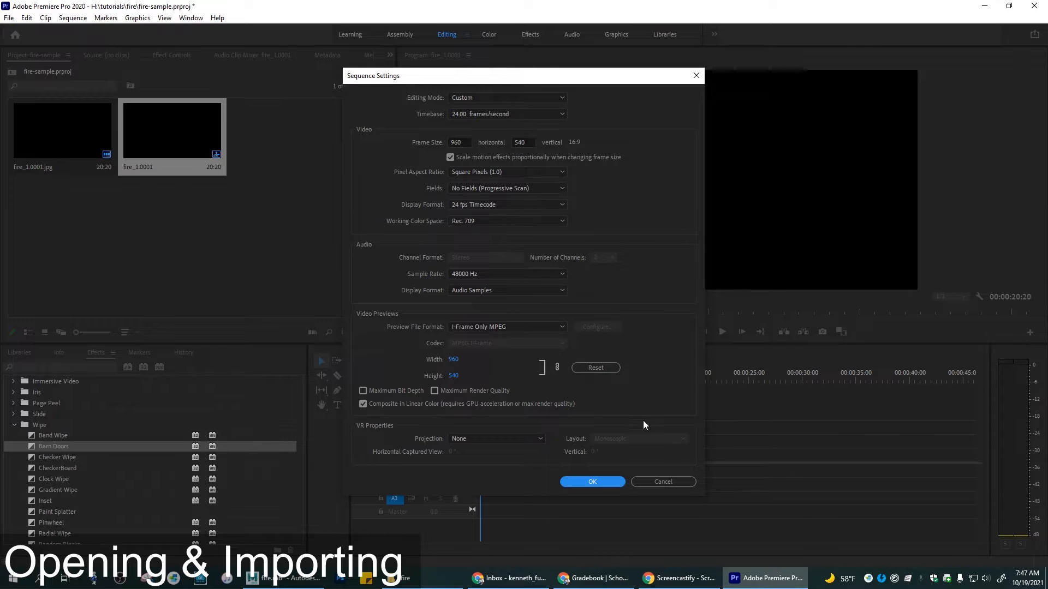
click(607, 480)
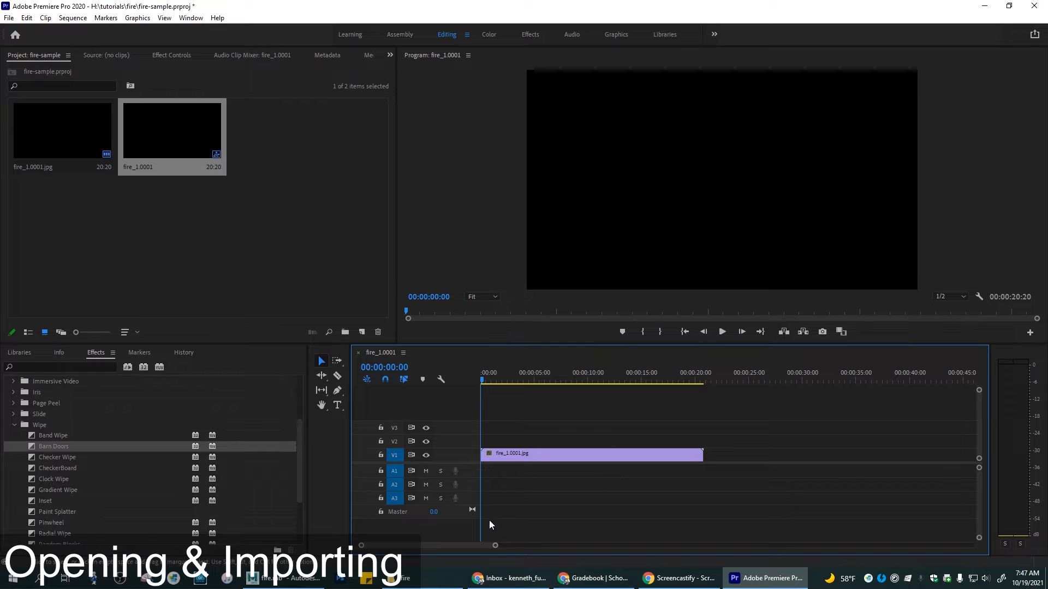
Step: Zoom in on the timeline and position the playhead frame by frame at 00:00:14:13 on the fire clip
drag(496, 547, 421, 542)
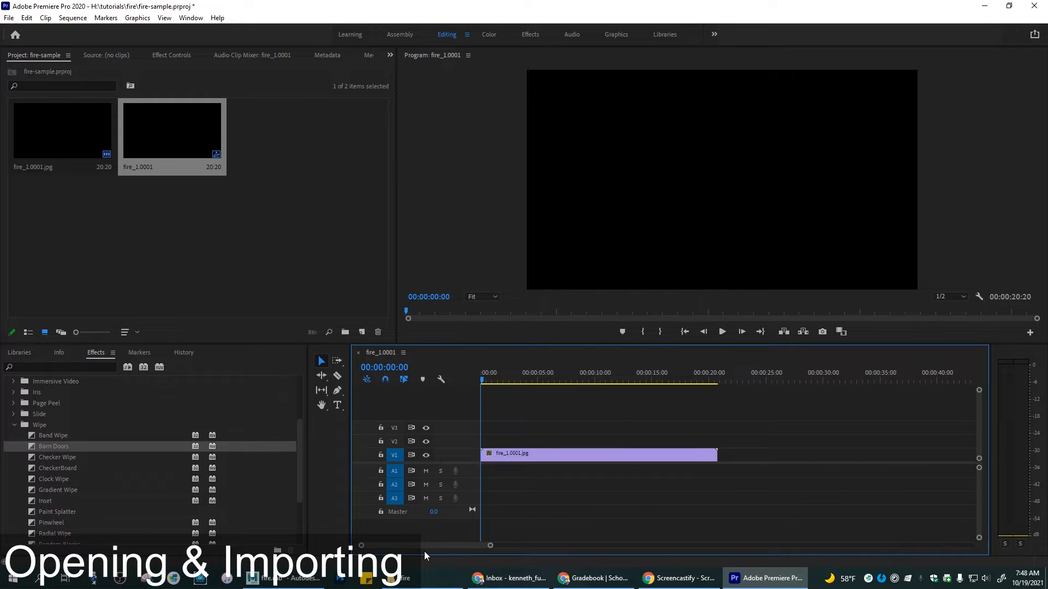
drag(481, 381, 651, 384)
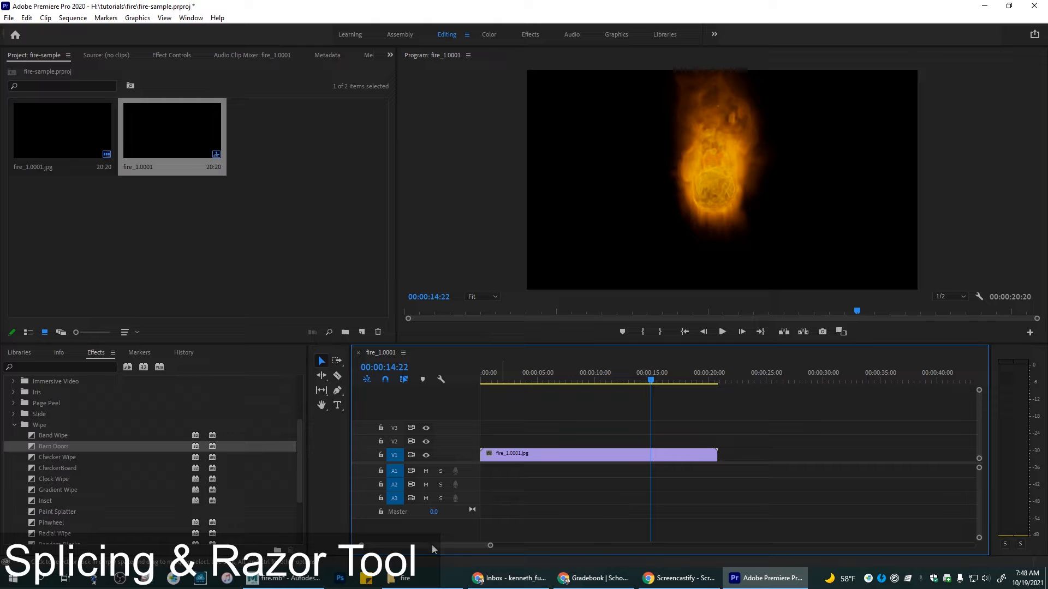
drag(488, 547, 440, 546)
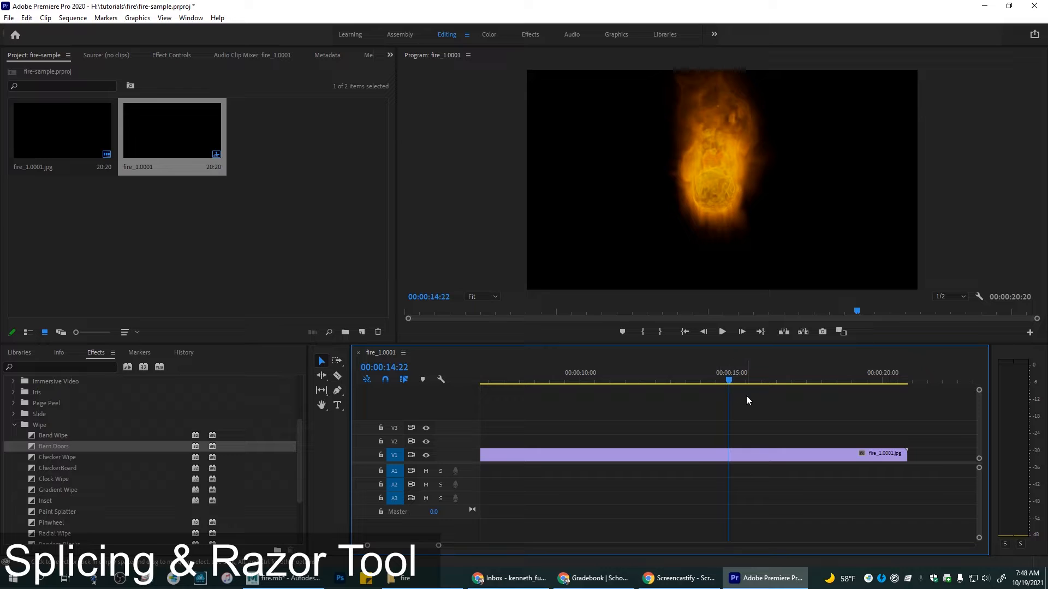
key(Right)
key(Right)
key(Right)
key(Right)
key(Right)
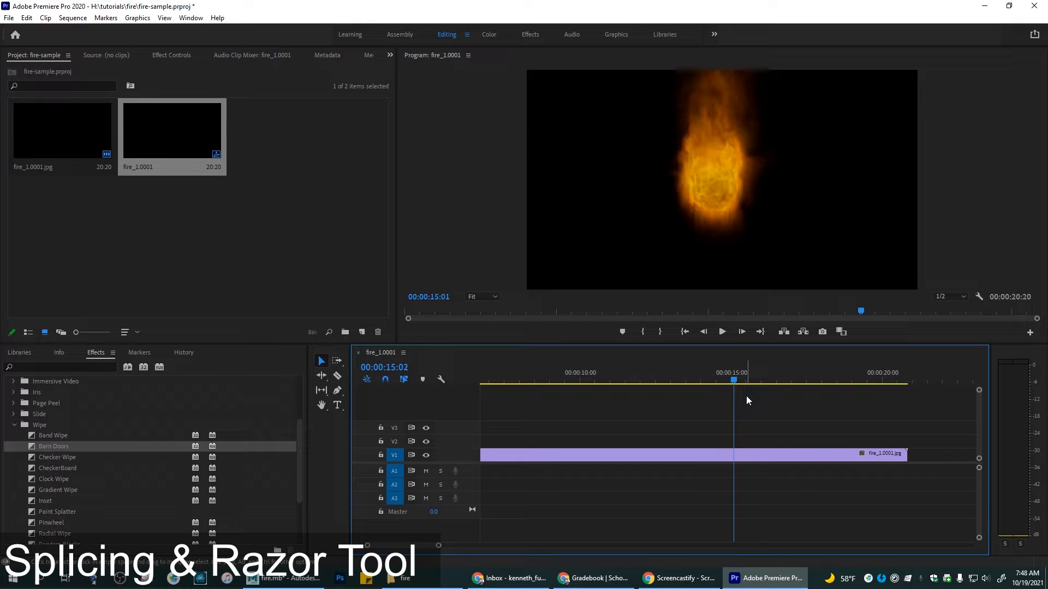
key(Right)
key(Right)
key(Right)
key(Right)
key(Right)
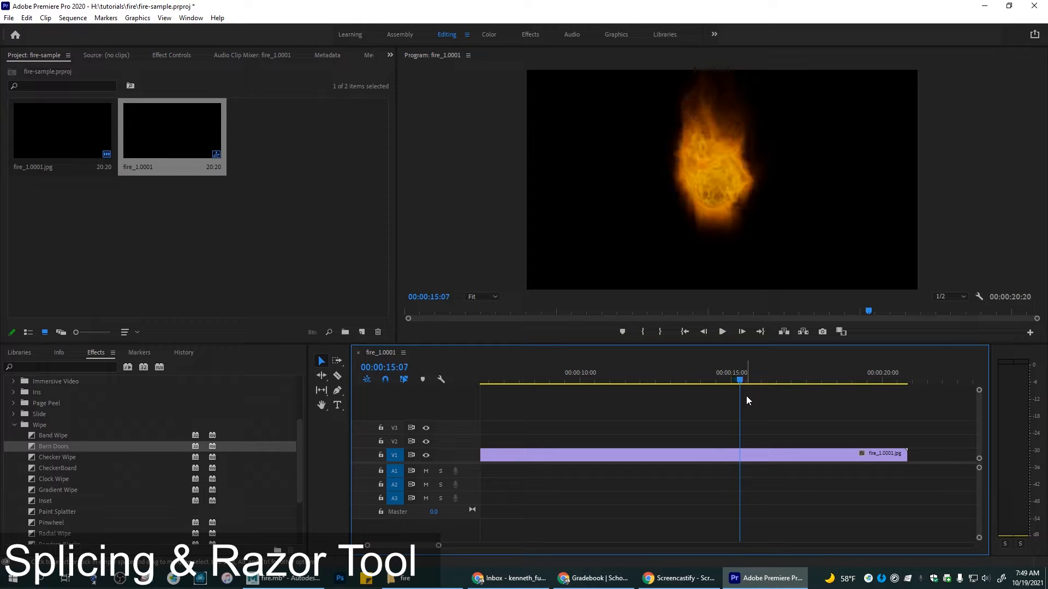
key(Left)
key(Left)
key(Left)
key(Left)
key(Left)
key(Left)
key(Left)
key(Left)
key(Left)
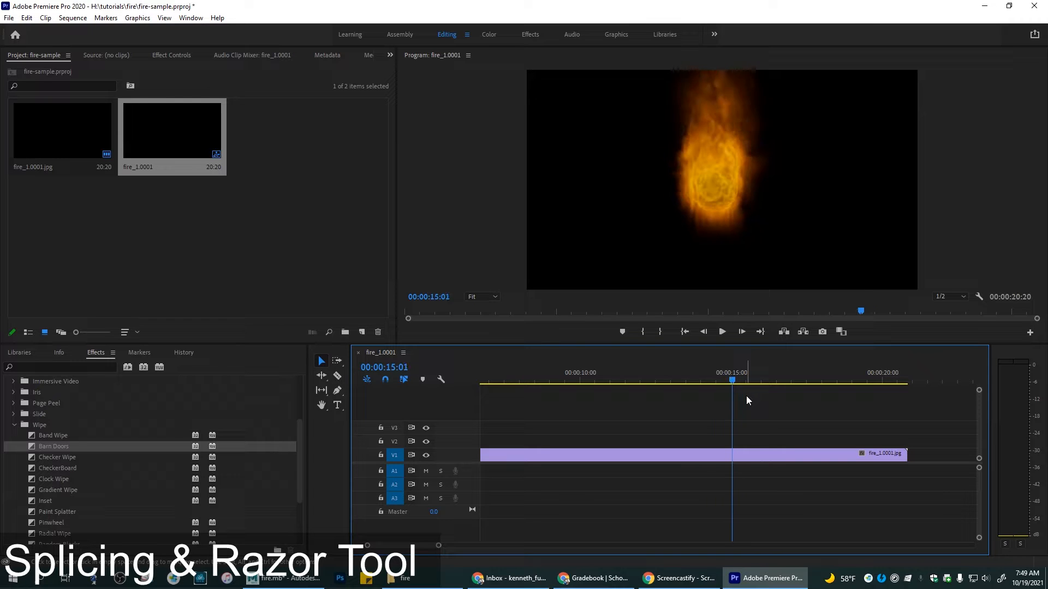
key(Left)
key(Left)
key(Left)
key(Left)
key(Left)
key(Left)
key(Left)
key(Left)
key(Left)
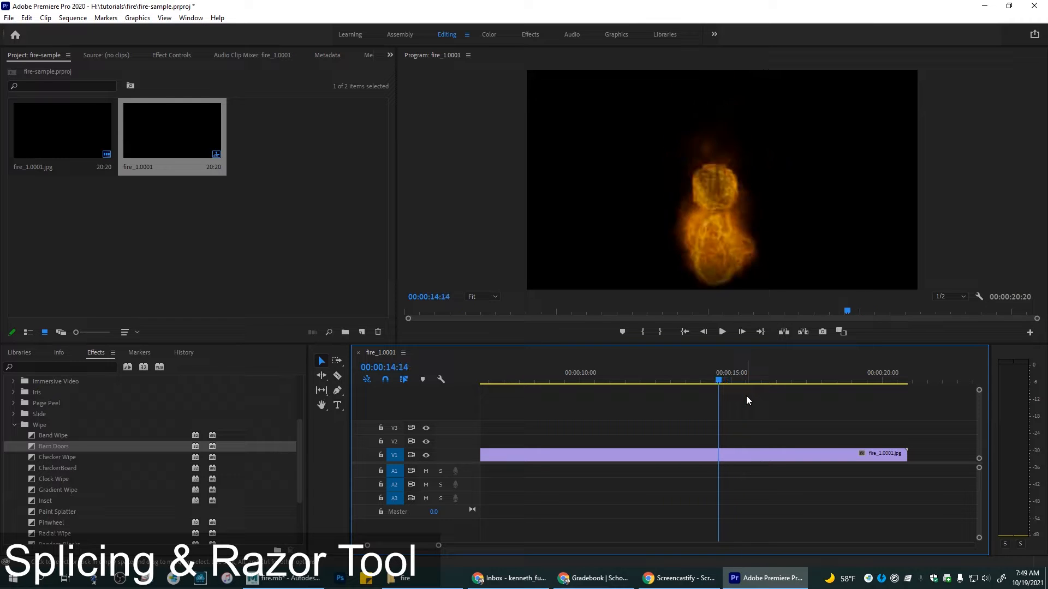
key(Right)
key(Right)
key(Right)
key(Right)
key(Right)
key(Right)
key(Right)
key(Right)
key(Right)
key(Right)
key(Right)
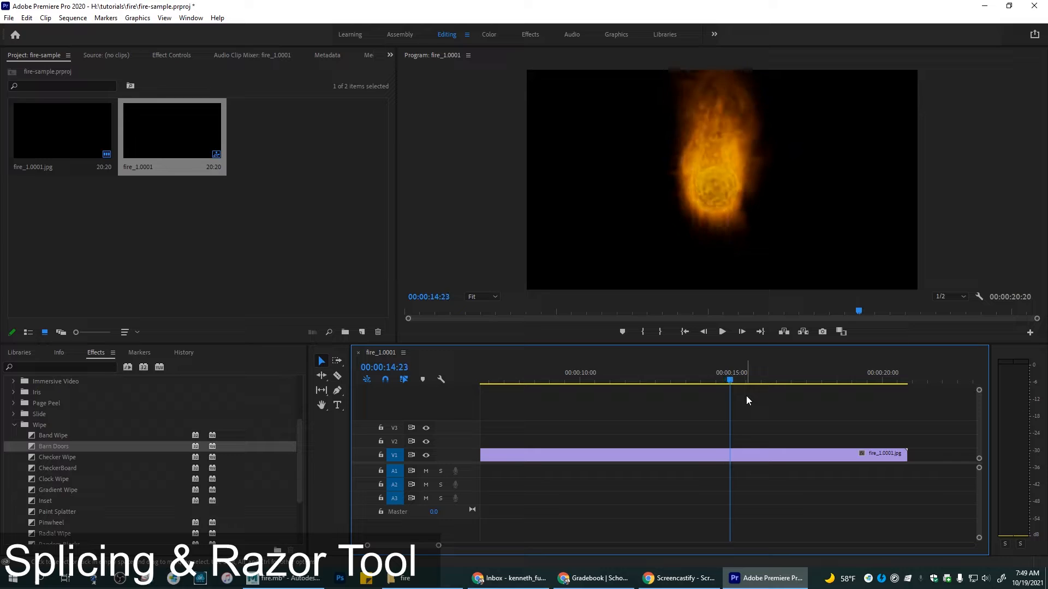
key(Left)
key(Left)
key(Left)
key(Left)
key(Left)
key(Left)
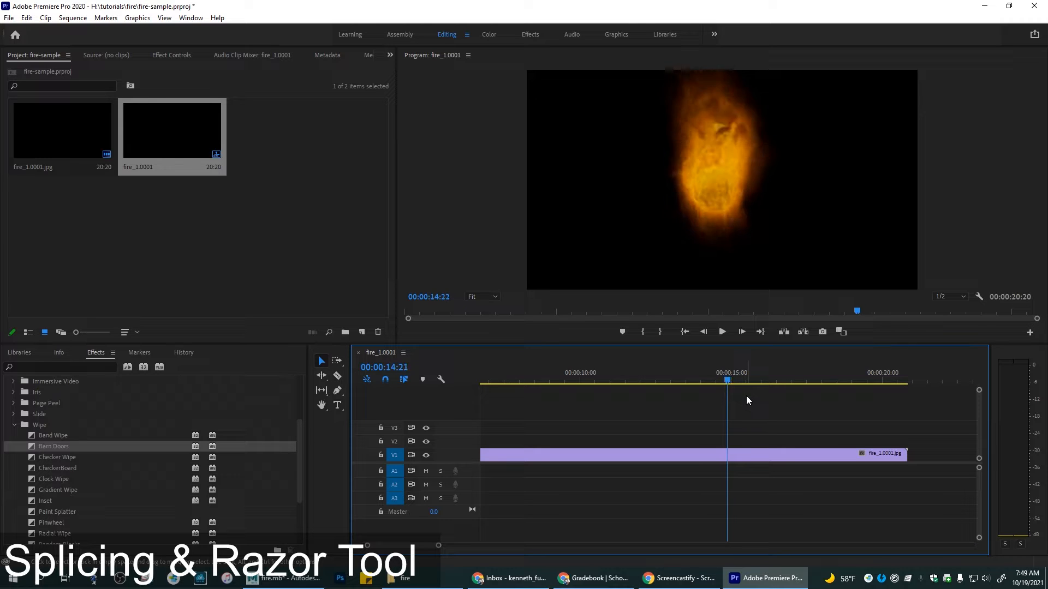
key(Left)
key(Left)
key(Left)
key(Left)
key(Left)
key(Left)
key(Left)
key(Left)
key(Left)
key(Left)
key(Left)
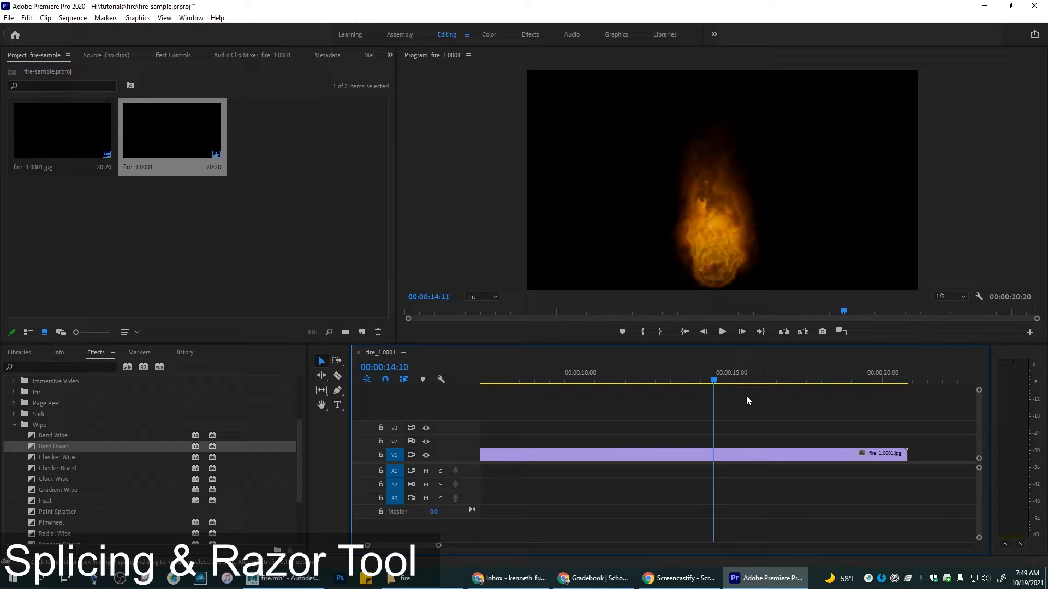
key(Right)
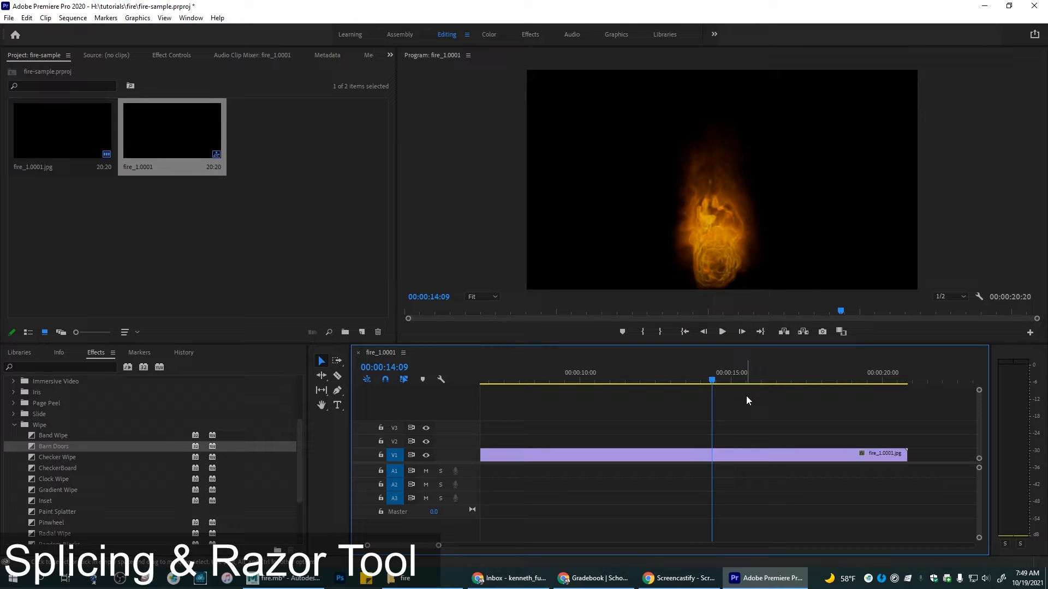
key(Left)
key(Left)
key(Left)
key(Right)
key(Right)
key(Right)
key(Right)
key(Right)
key(Right)
key(Right)
key(Right)
key(Right)
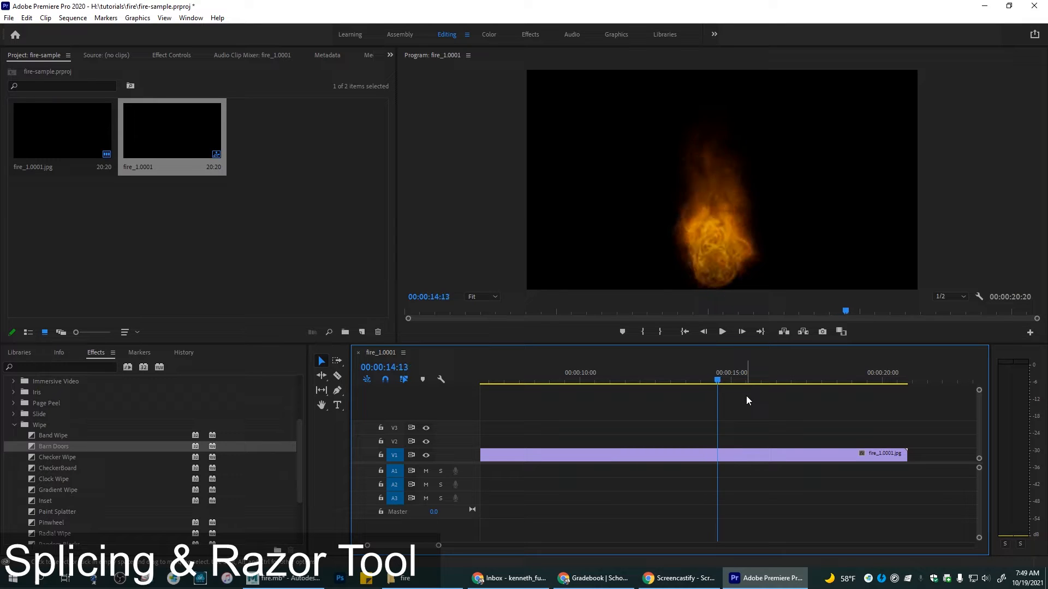
key(Left)
key(Left)
Step: Split the fire clip at 00:00:14:13 with the Razor tool and scrub across the cut
click(338, 377)
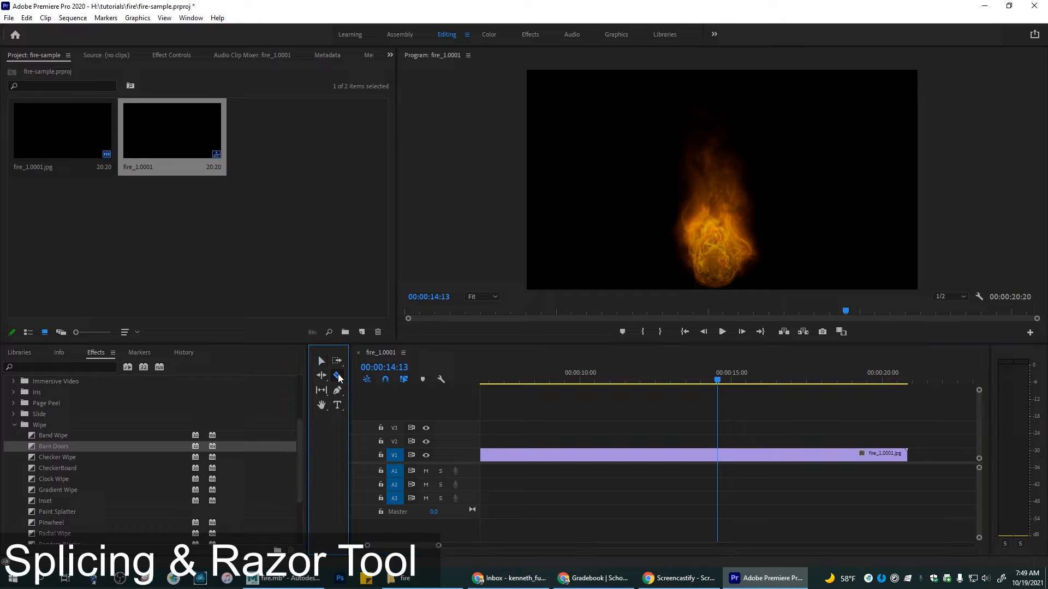
click(718, 454)
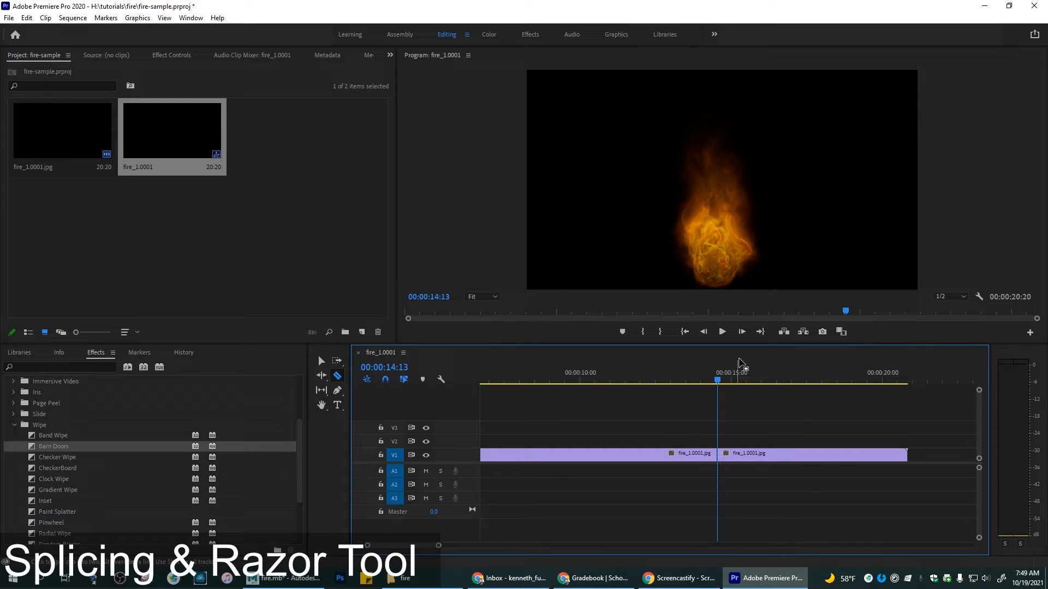
drag(701, 382, 748, 383)
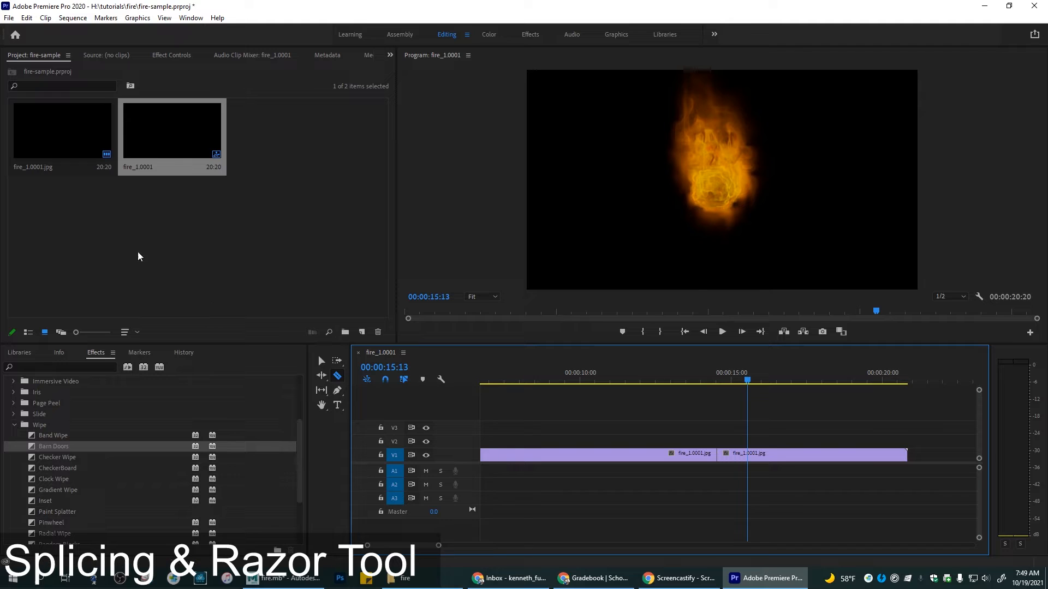
Step: Use the Selection tool to select the first part of the split clip and move the playhead to 00:00:15:10
click(321, 361)
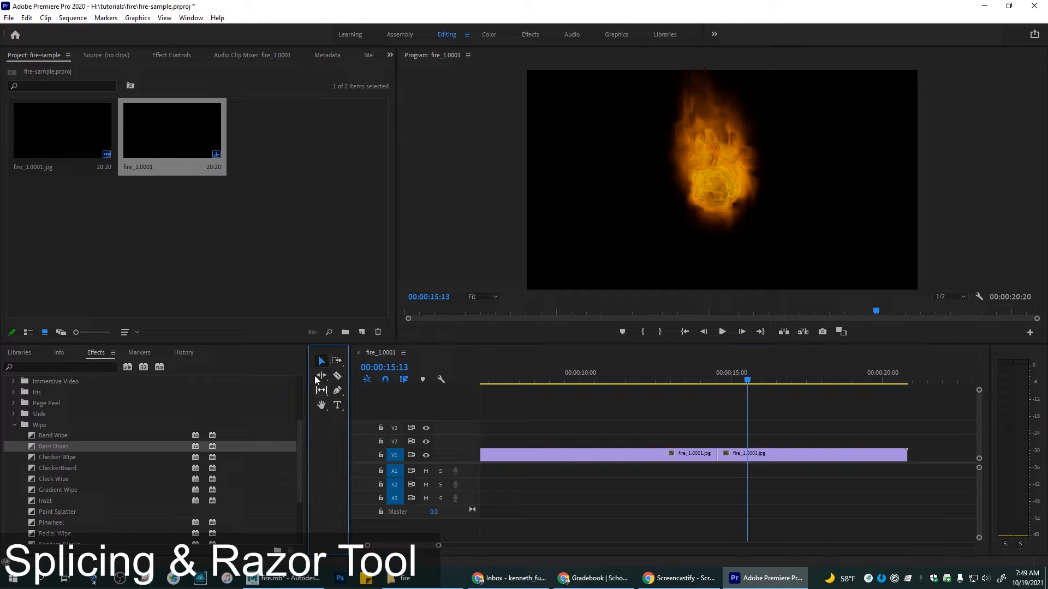
mouse_move(790, 453)
mouse_down()
mouse_move(840, 458)
mouse_move(794, 456)
mouse_up()
click(644, 455)
click(738, 377)
mouse_move(738, 380)
mouse_down()
mouse_move(703, 378)
mouse_move(744, 384)
mouse_up()
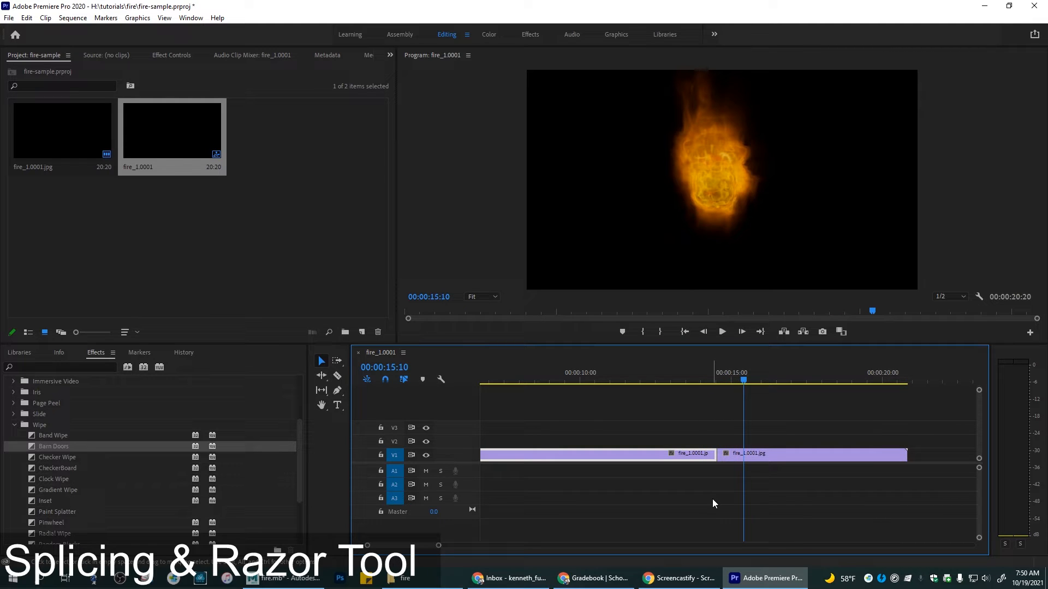
Step: Look through the Video Effects categories in the effects library
click(14, 425)
click(9, 436)
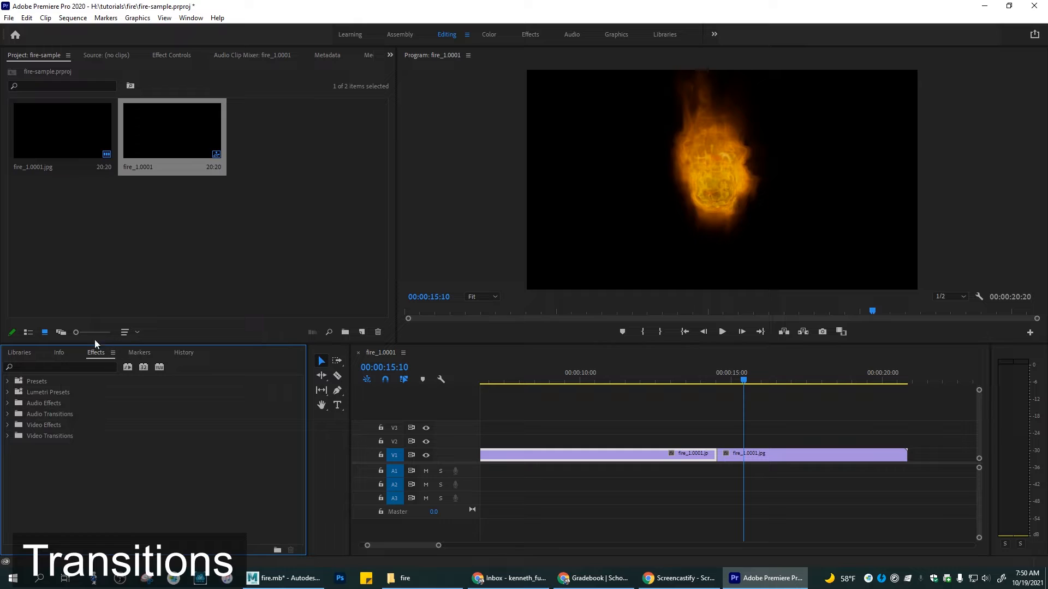
click(7, 426)
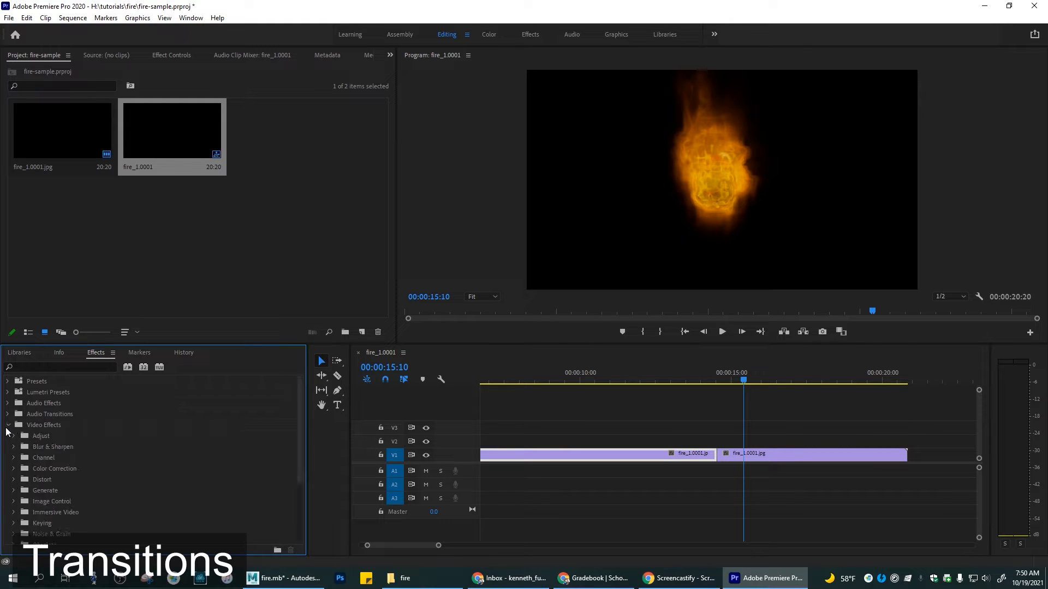
scroll(24, 475, down, 1)
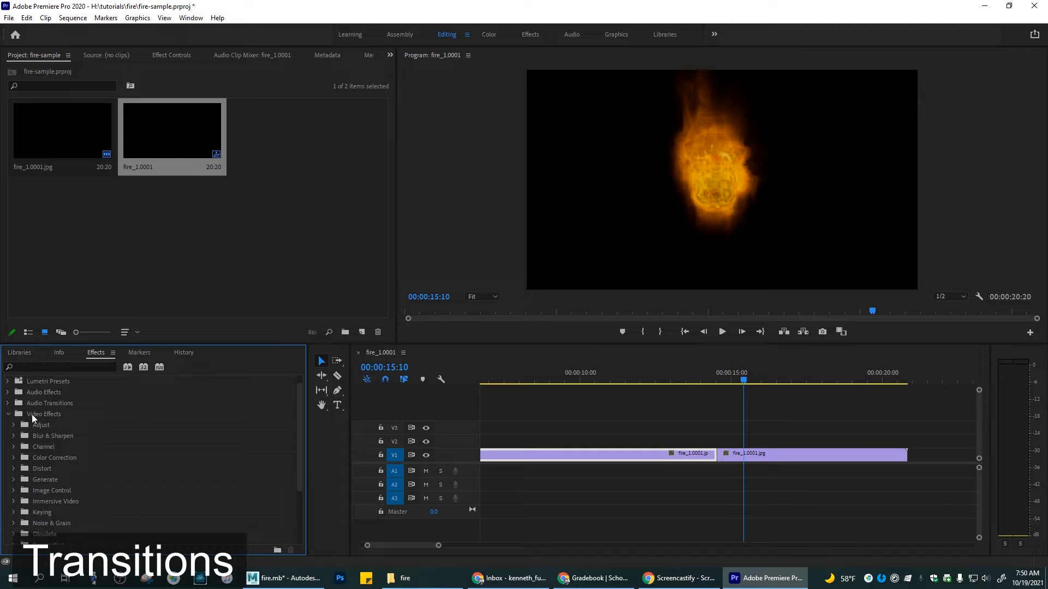
click(13, 426)
click(14, 425)
scroll(35, 470, down, 4)
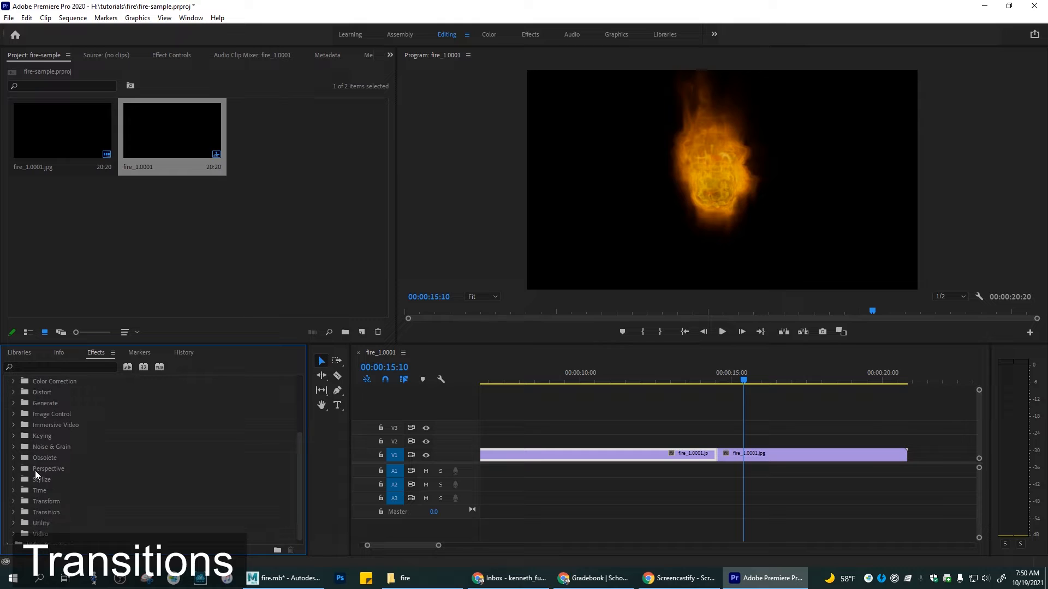
scroll(49, 479, down, 1)
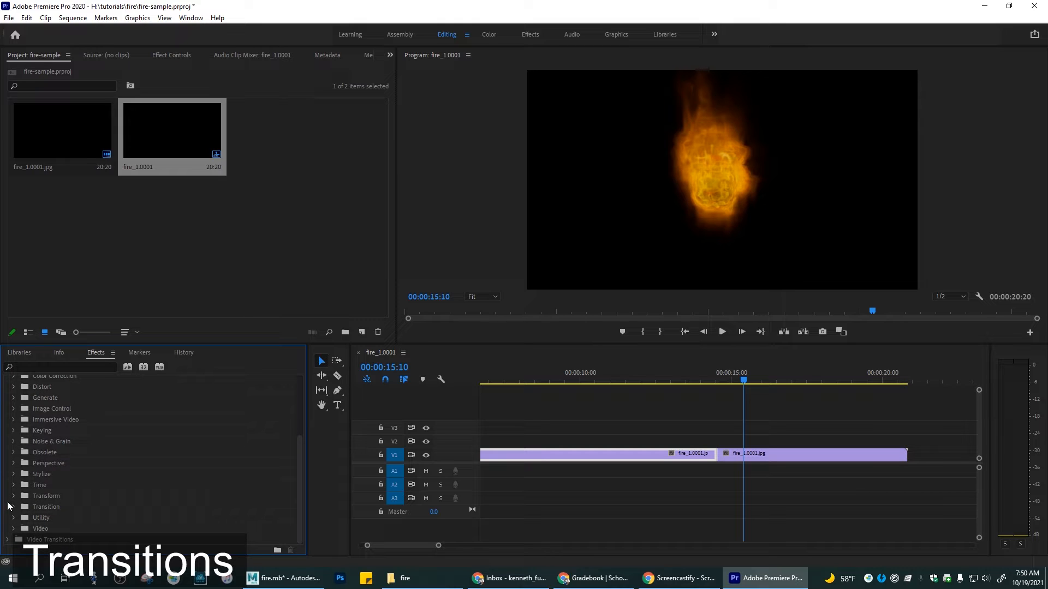
scroll(26, 494, up, 4)
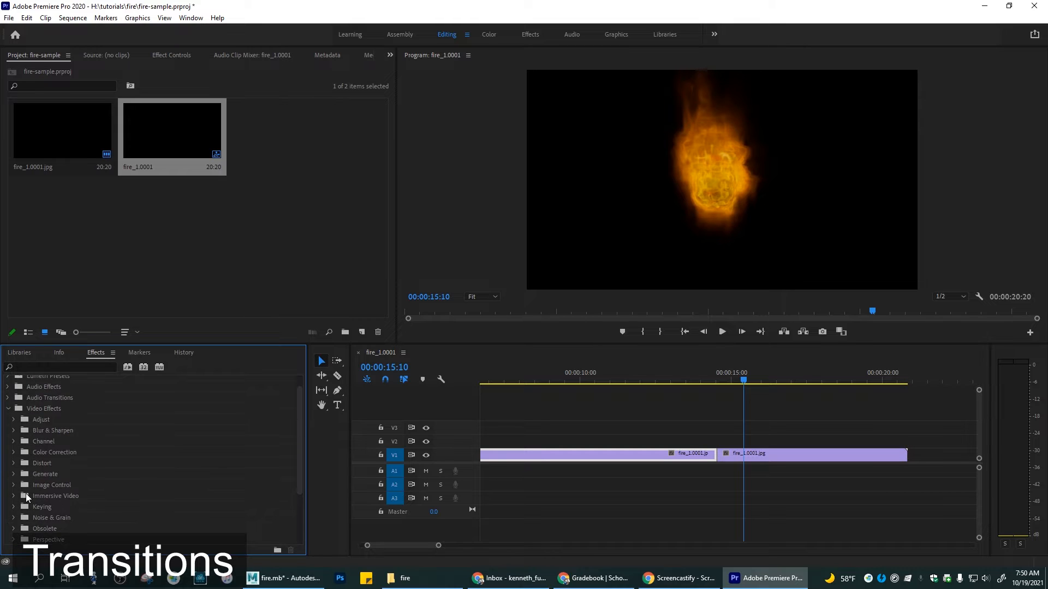
click(9, 410)
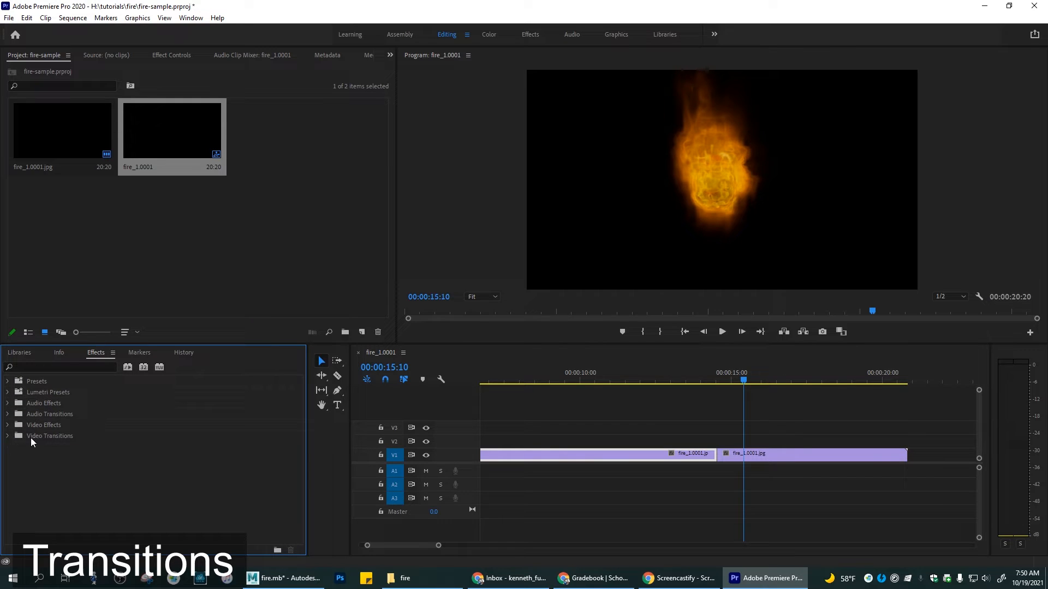
Step: Move the playhead to 00:00:11:20 and apply the Flip Over transition from 3D Motion at the cut between the two fire clips
click(7, 436)
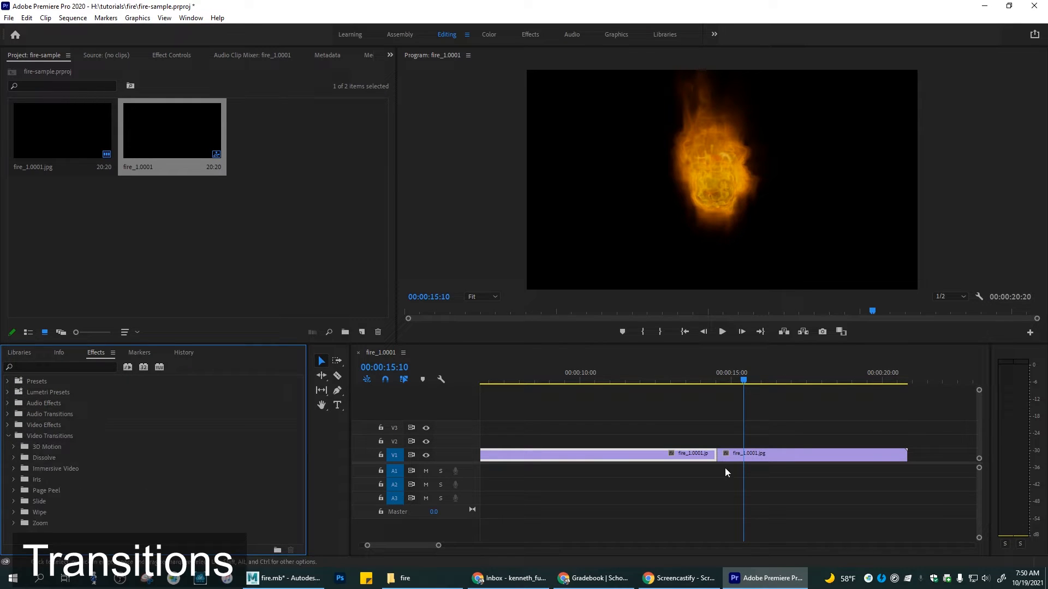
drag(738, 382, 635, 383)
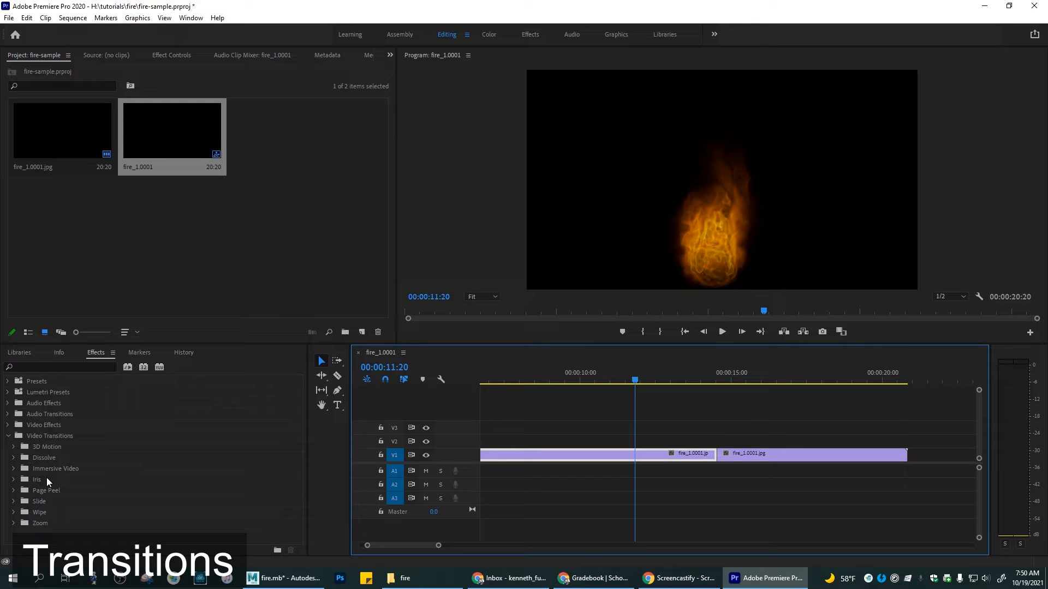
click(14, 448)
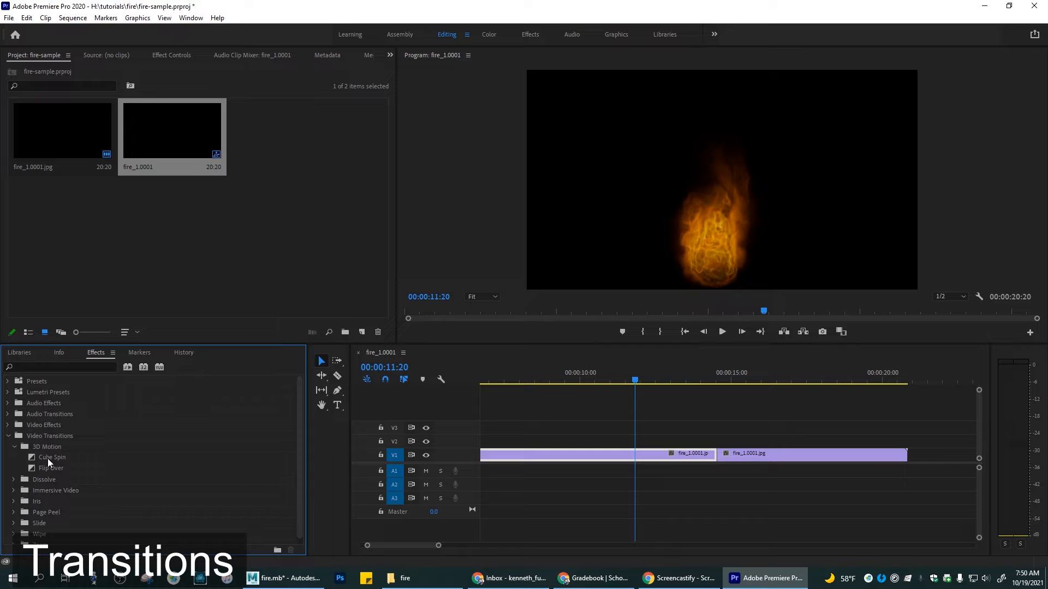
drag(73, 463, 721, 467)
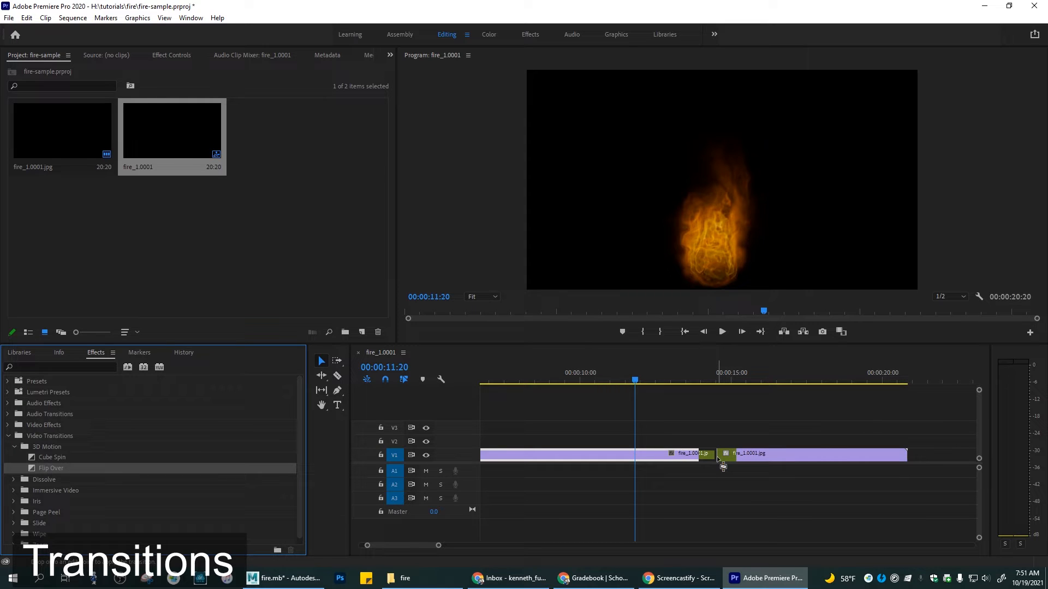
drag(717, 457, 717, 457)
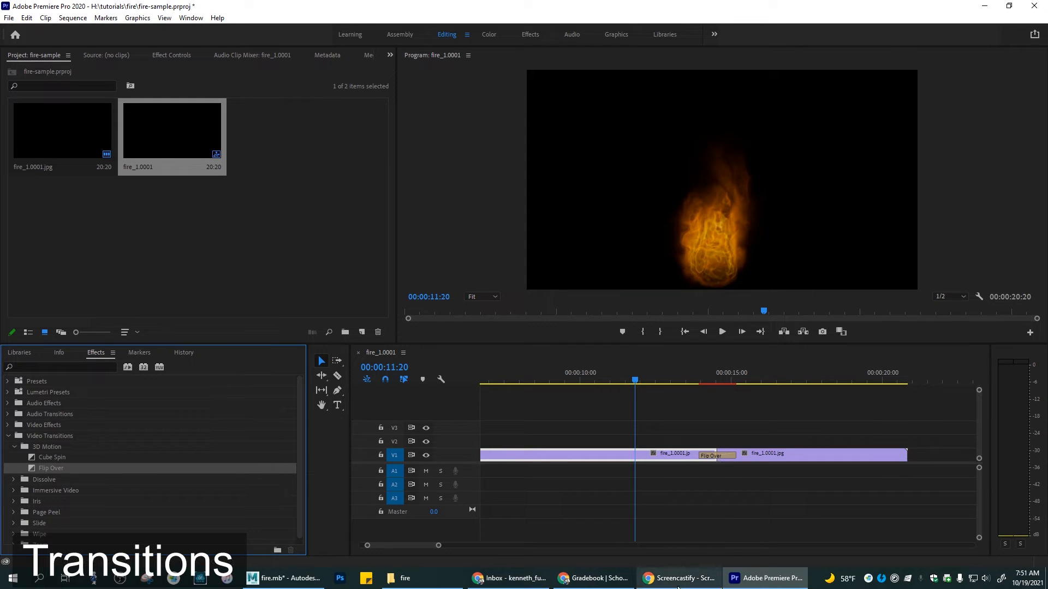
Step: Select the Flip Over transition, trim its edge slightly and play the sequence across the cut to 00:00:18:22
click(719, 456)
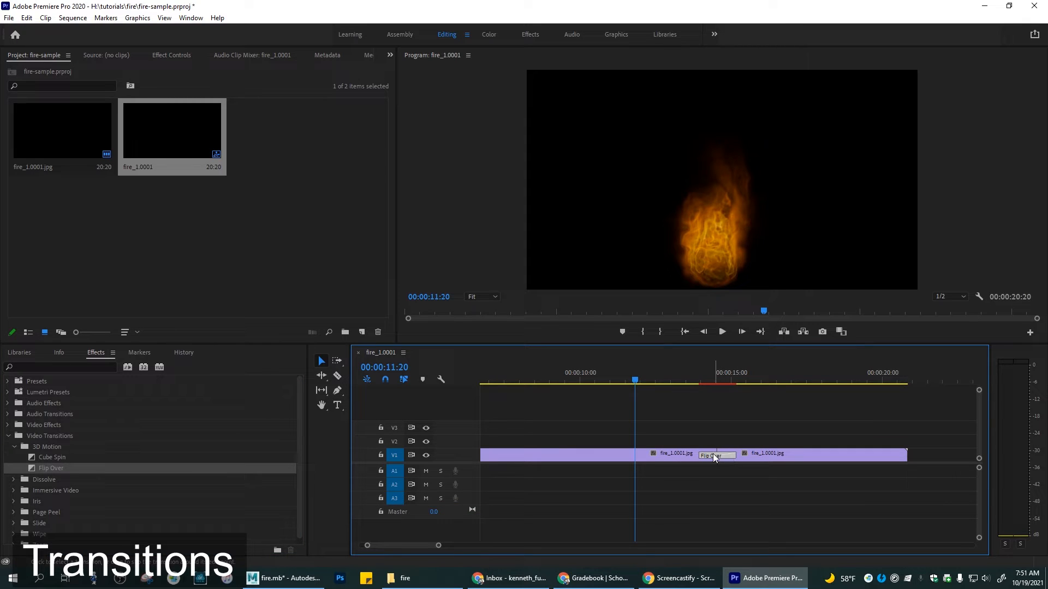
mouse_move(704, 456)
mouse_down()
mouse_move(691, 455)
mouse_move(712, 455)
mouse_move(666, 455)
mouse_move(703, 456)
mouse_up()
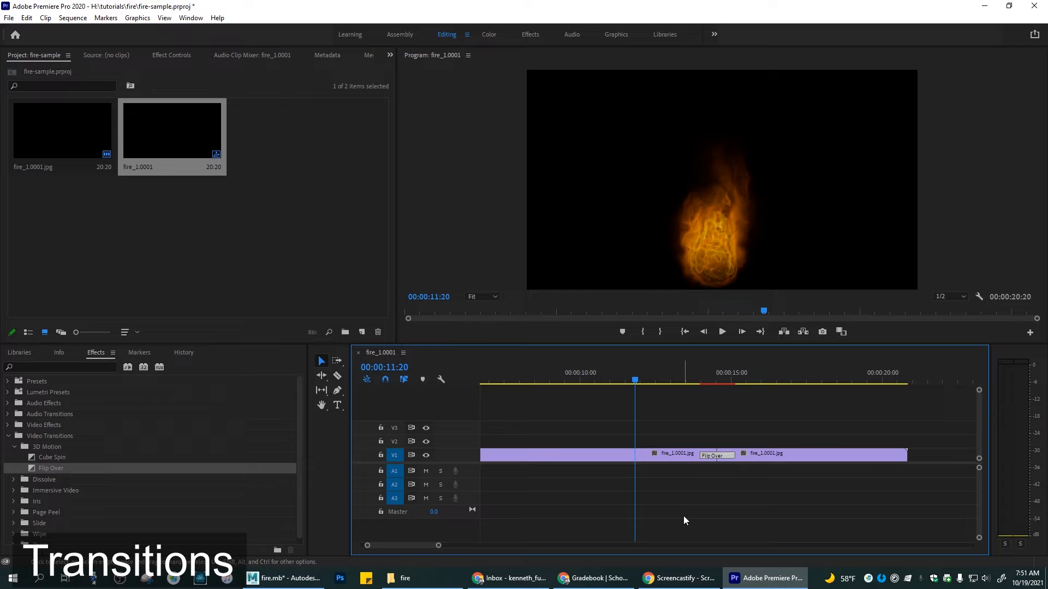
key(space)
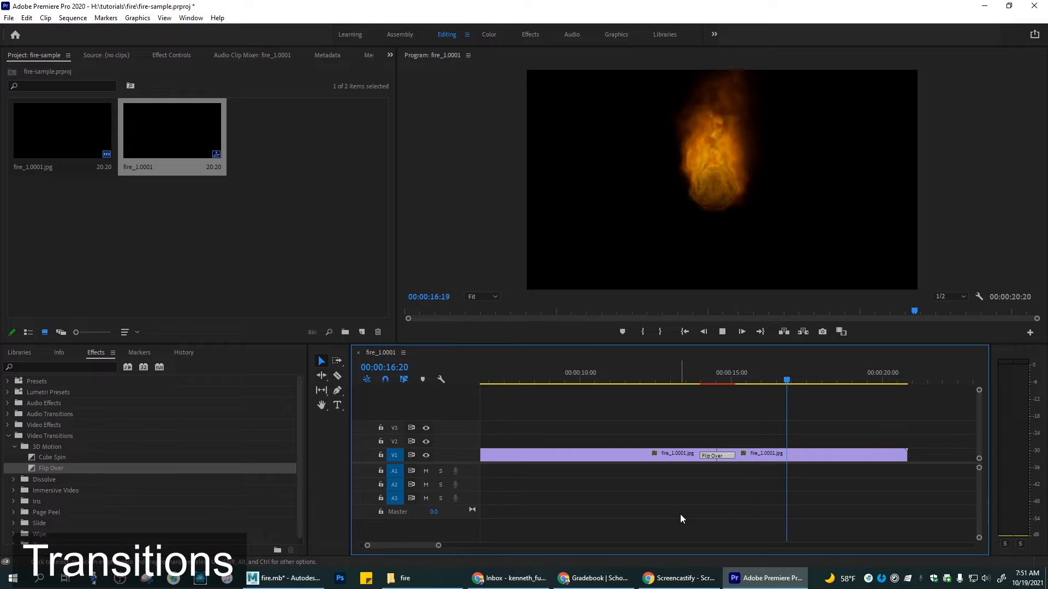
click(725, 329)
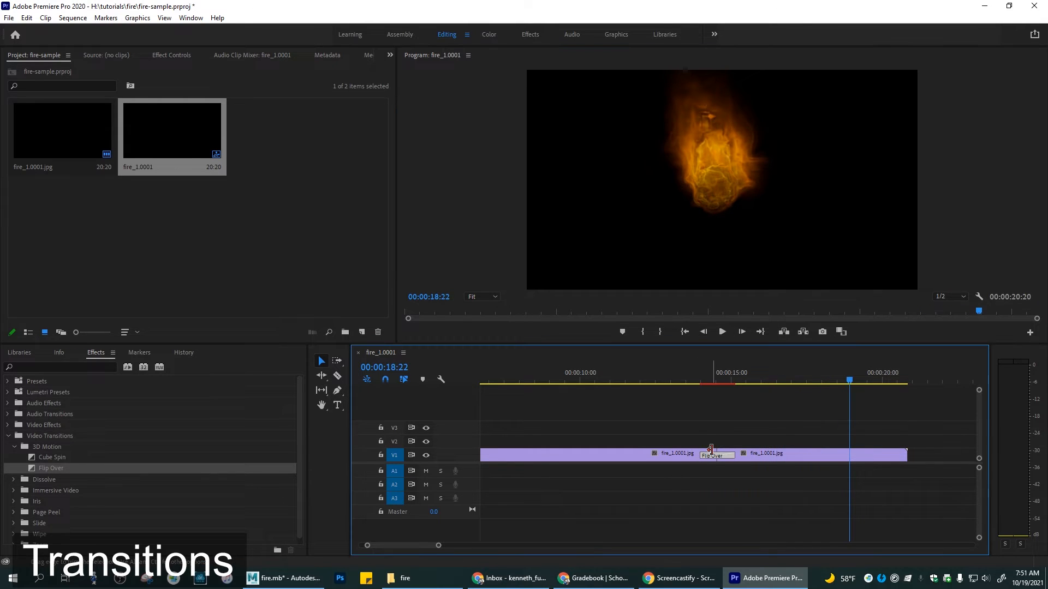
Step: Lengthen the Flip Over transition slightly and replay the sequence from before the cut
drag(700, 454, 694, 454)
drag(850, 382, 662, 389)
key(space)
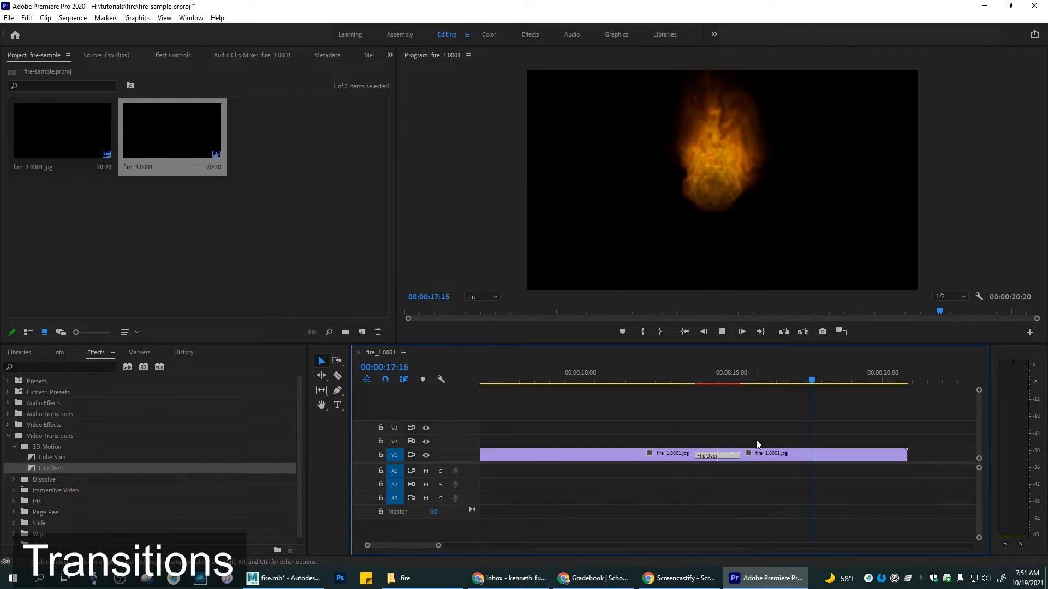
key(space)
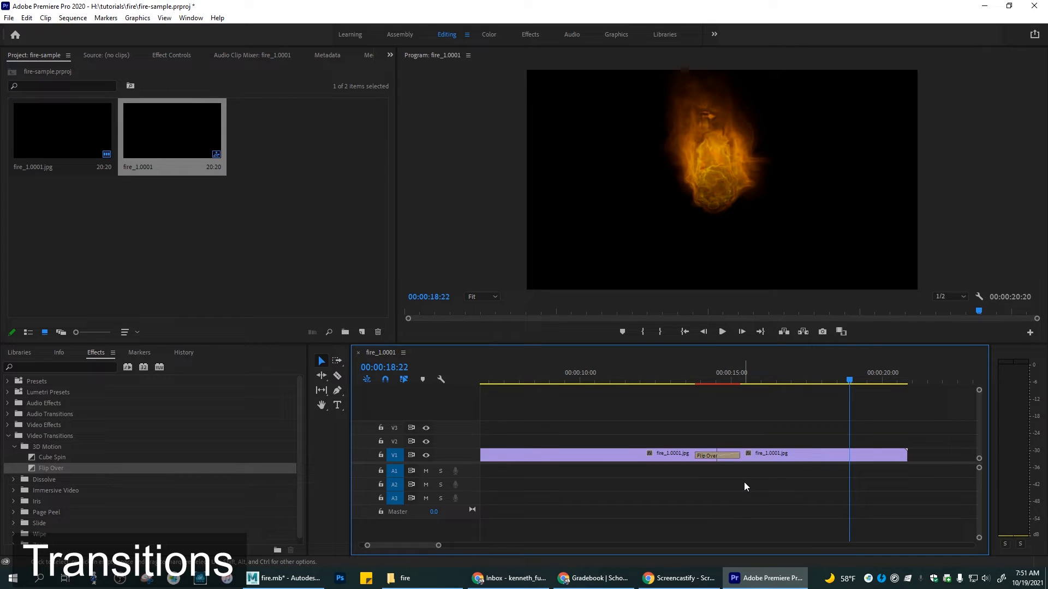
Step: Delete the Flip Over transition and apply Dip to Black from the Dissolve transitions at the cut
click(727, 456)
key(Delete)
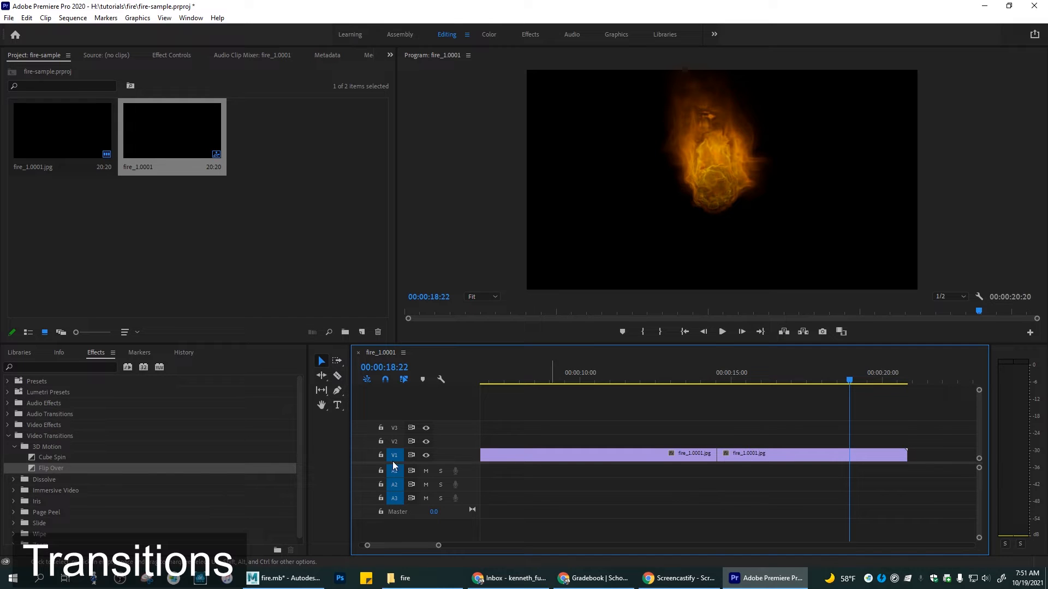
click(14, 447)
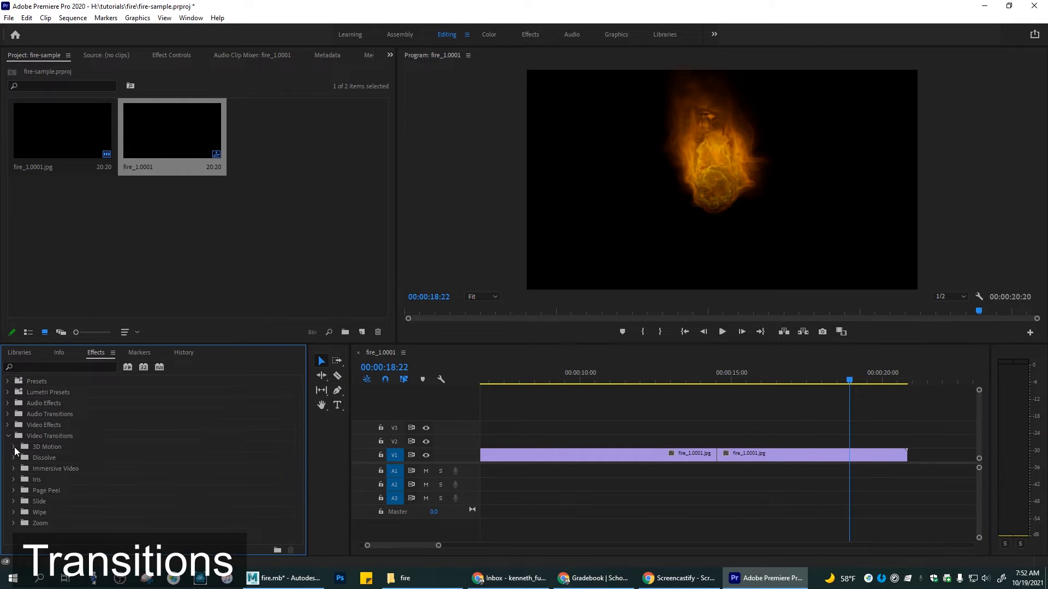
click(16, 459)
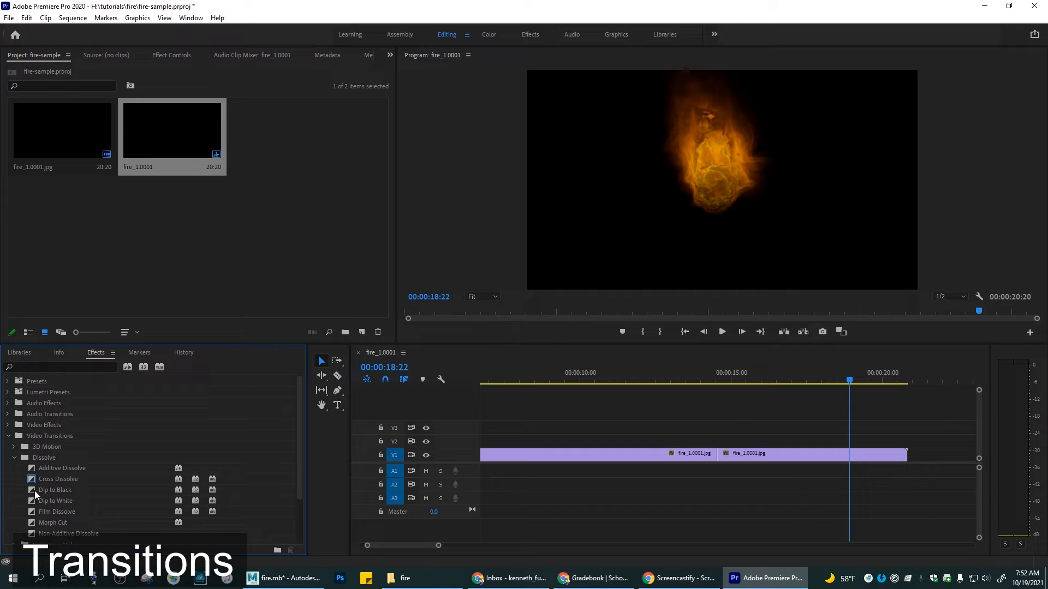
drag(35, 490, 580, 451)
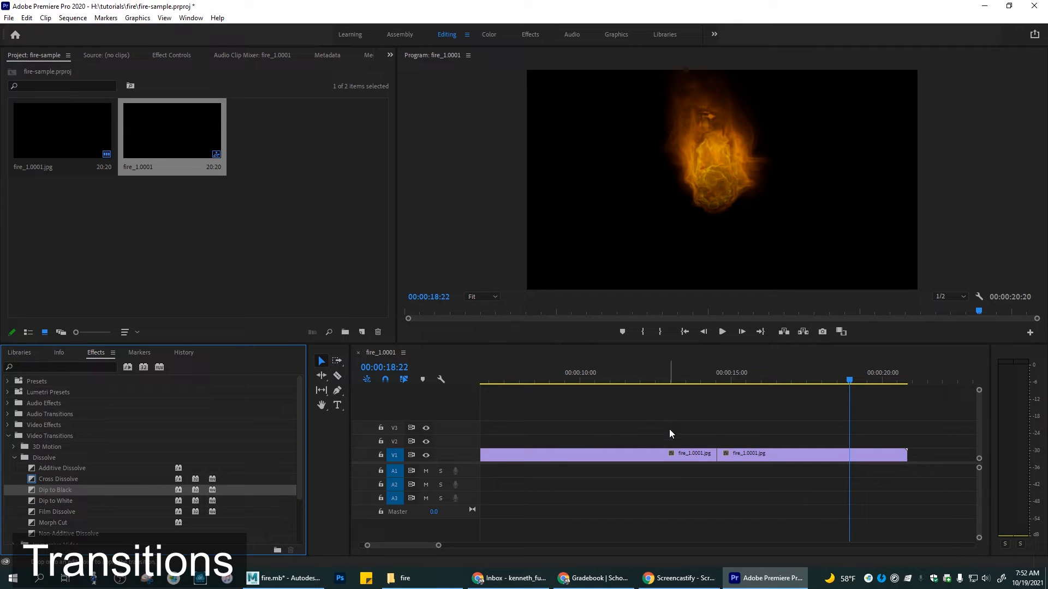
drag(716, 454, 717, 455)
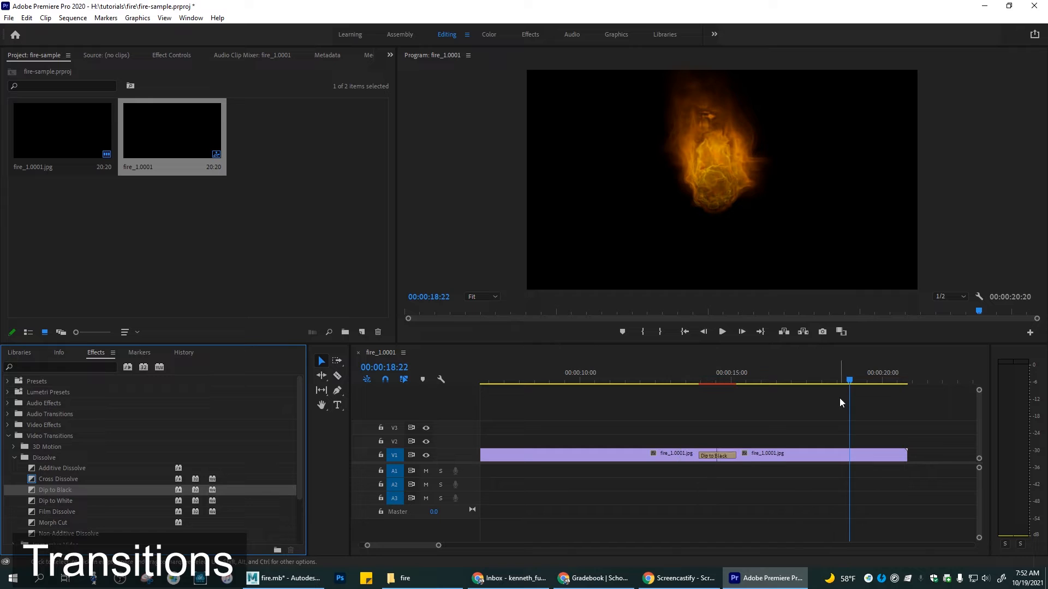
Step: Play the sequence from 00:00:13:18 across the Dip to Black transition
click(849, 382)
drag(849, 385, 692, 400)
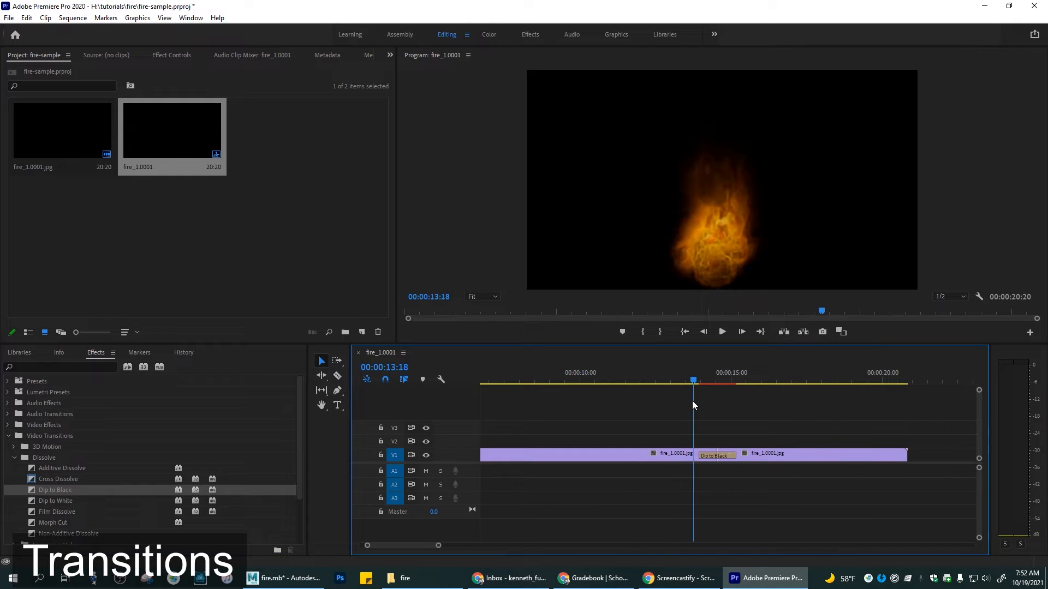
key(alt+space)
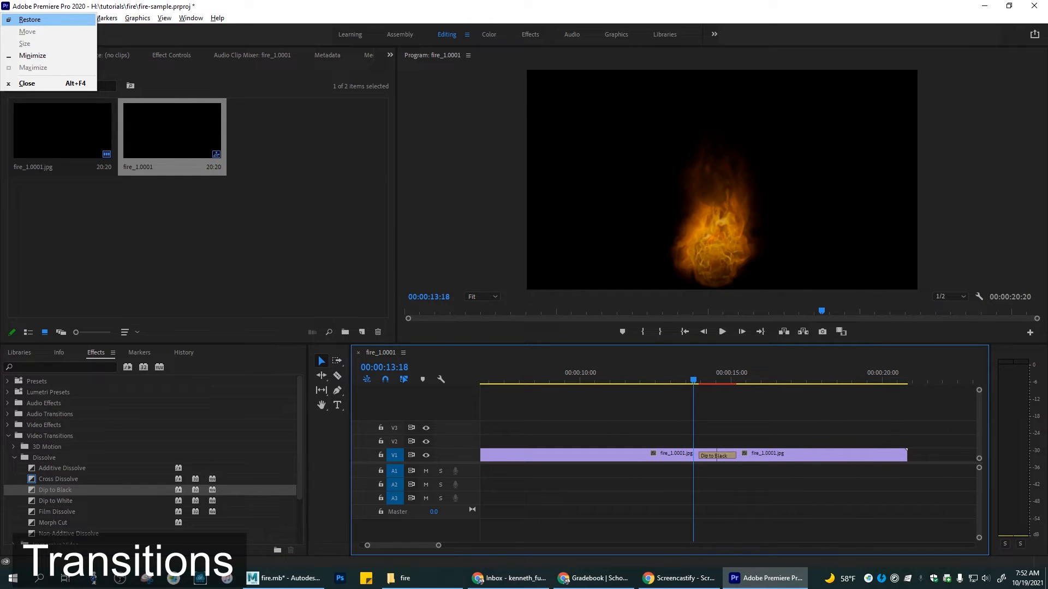
click(589, 5)
key(space)
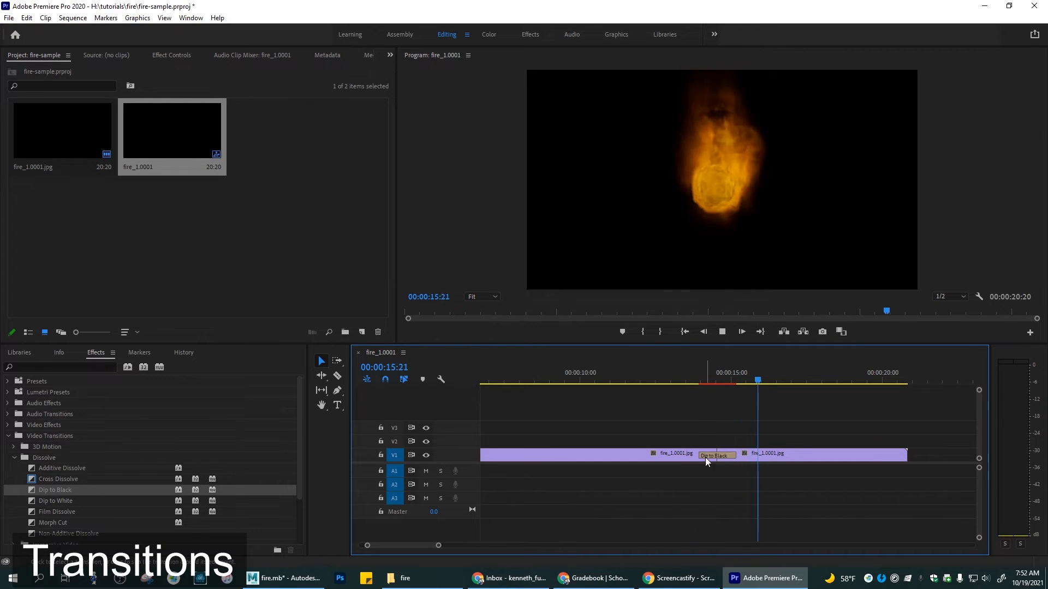
Step: Lengthen the Dip to Black transition around the cut, play it back, and readjust both of its edges
click(723, 456)
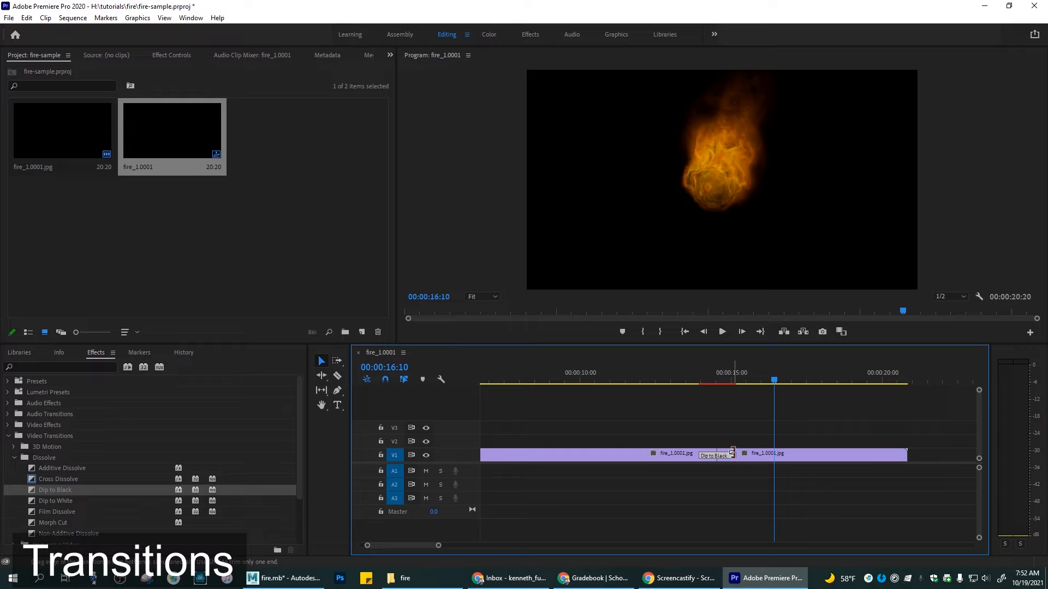
drag(736, 456, 748, 456)
drag(776, 377, 663, 382)
key(space)
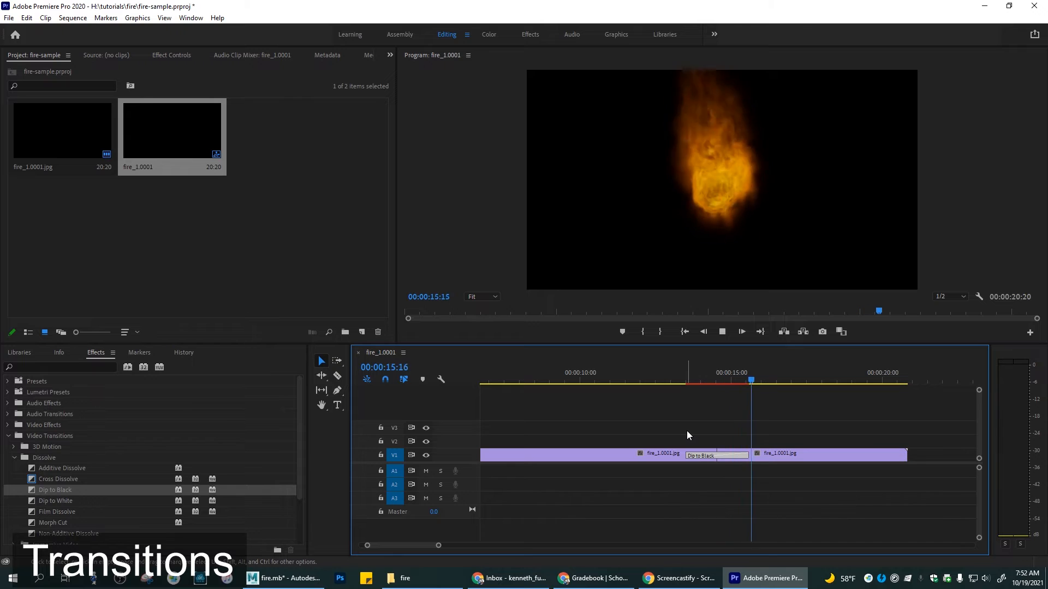
key(space)
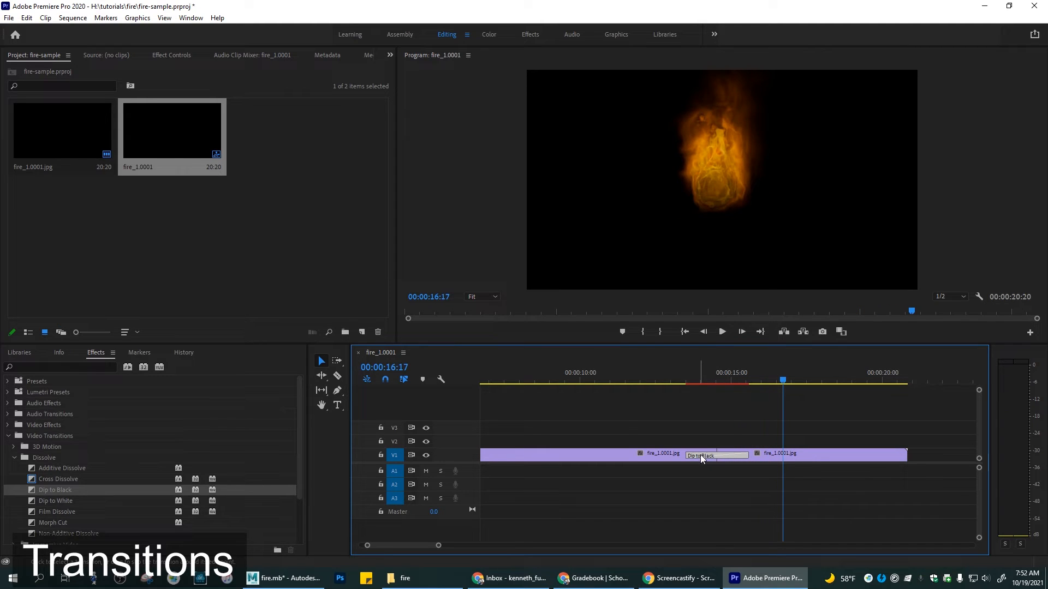
drag(689, 456, 680, 456)
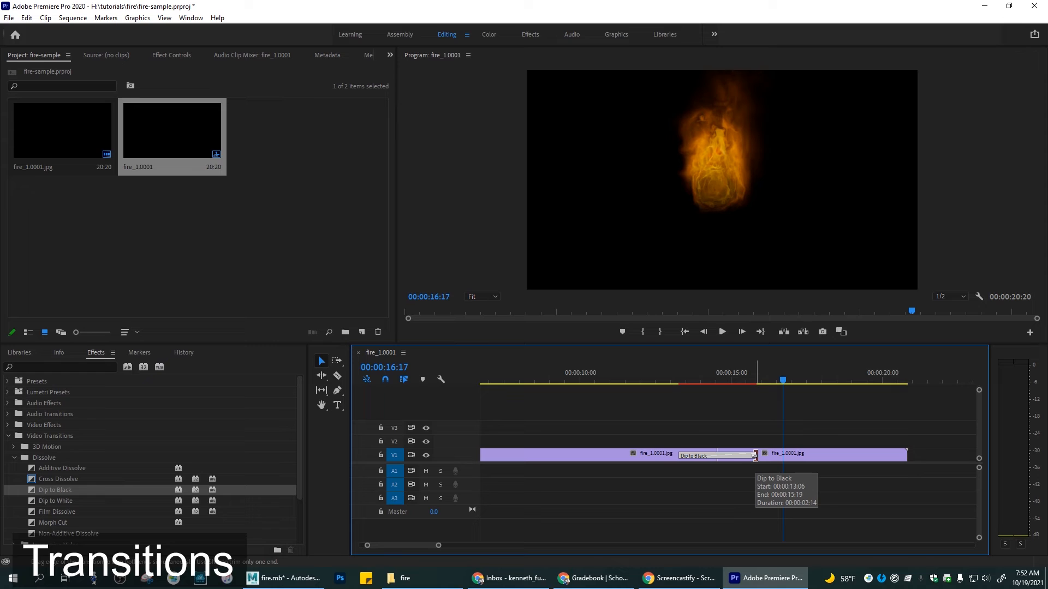
mouse_move(755, 456)
mouse_down()
mouse_move(742, 456)
mouse_move(751, 457)
mouse_up()
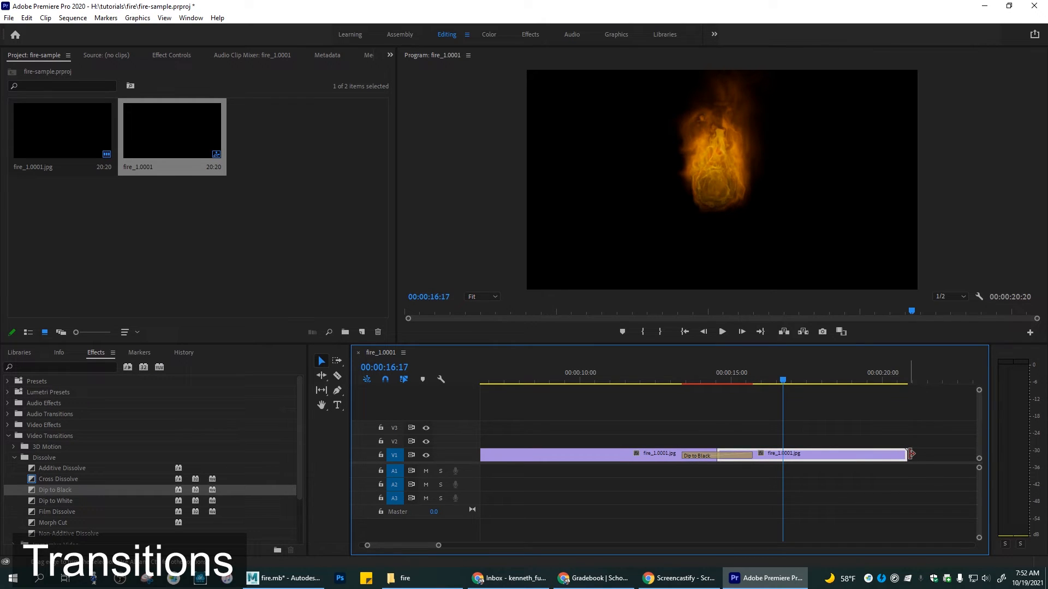
Step: Slide the second fire clip earlier on V1 so it overwrites the end of the first clip, and select the first clip
mouse_move(903, 454)
mouse_down()
mouse_move(817, 458)
mouse_move(906, 457)
mouse_up()
drag(827, 453, 776, 453)
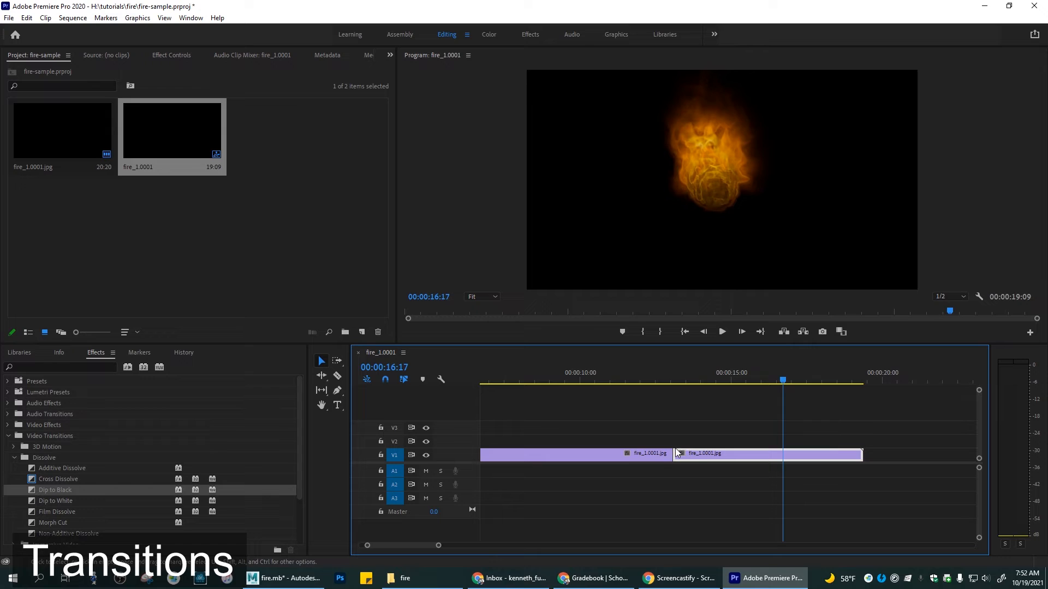
click(661, 455)
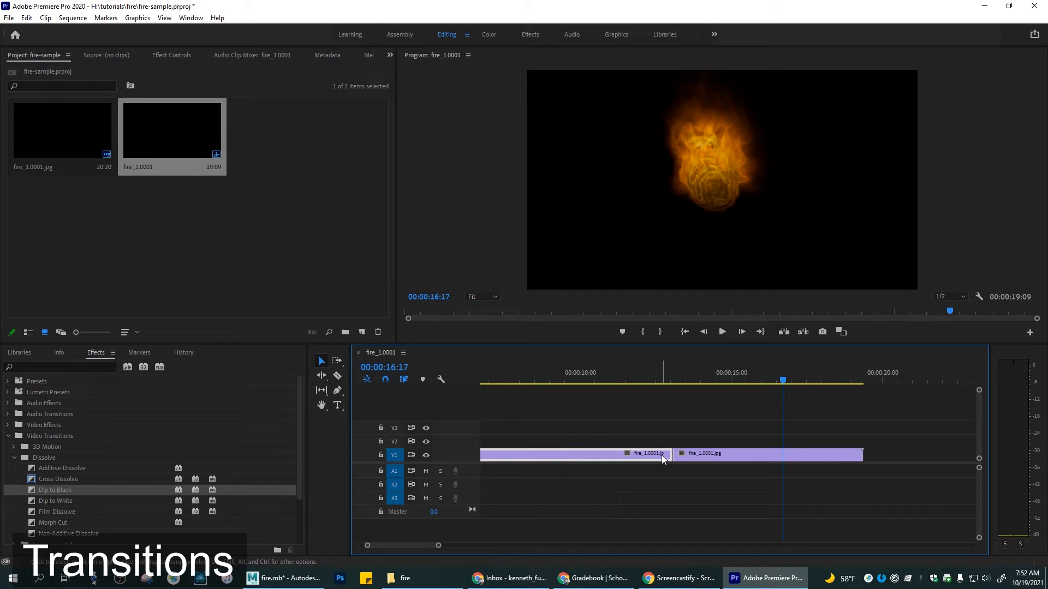
Step: Move the second fire clip later on V1 to leave a gap, and extend the end of the first clip into that space
drag(728, 452, 828, 454)
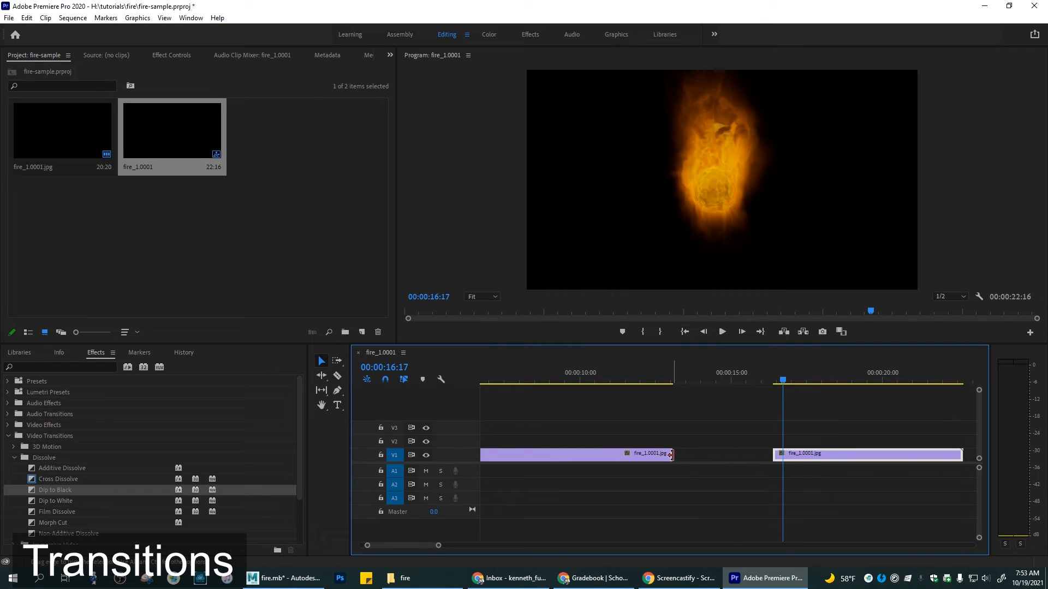
drag(671, 455, 673, 455)
drag(692, 455, 889, 456)
mouse_move(778, 455)
mouse_down()
mouse_move(843, 455)
mouse_move(774, 455)
mouse_up()
mouse_move(424, 544)
mouse_down()
mouse_move(397, 545)
mouse_move(427, 546)
mouse_up()
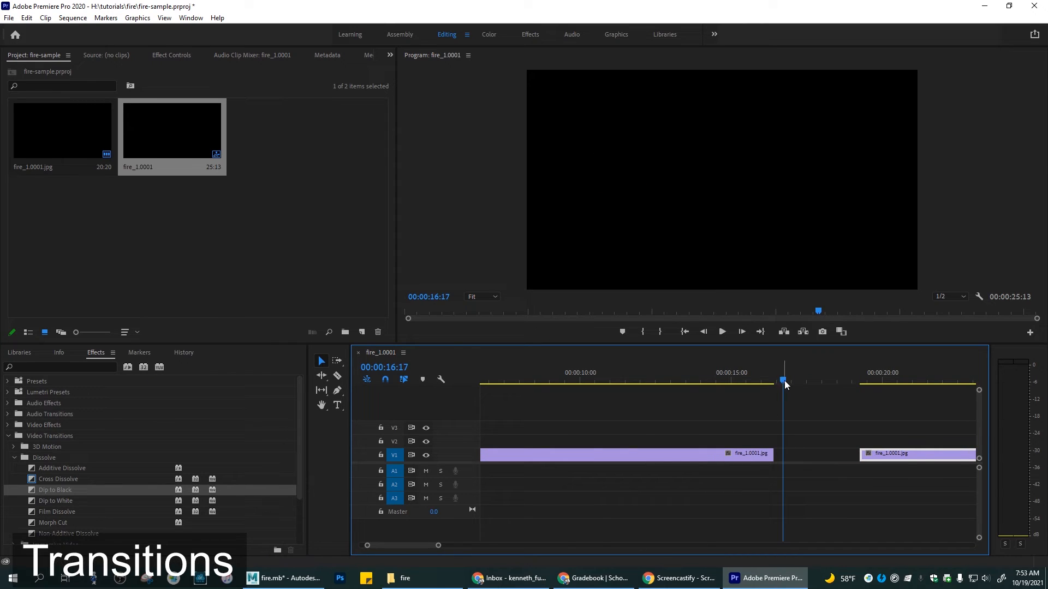
Step: Play the first fire clip from about 00:00:11 and stop at 00:00:14:22
mouse_move(909, 454)
mouse_down()
mouse_move(789, 457)
mouse_move(903, 456)
mouse_up()
click(613, 380)
key(space)
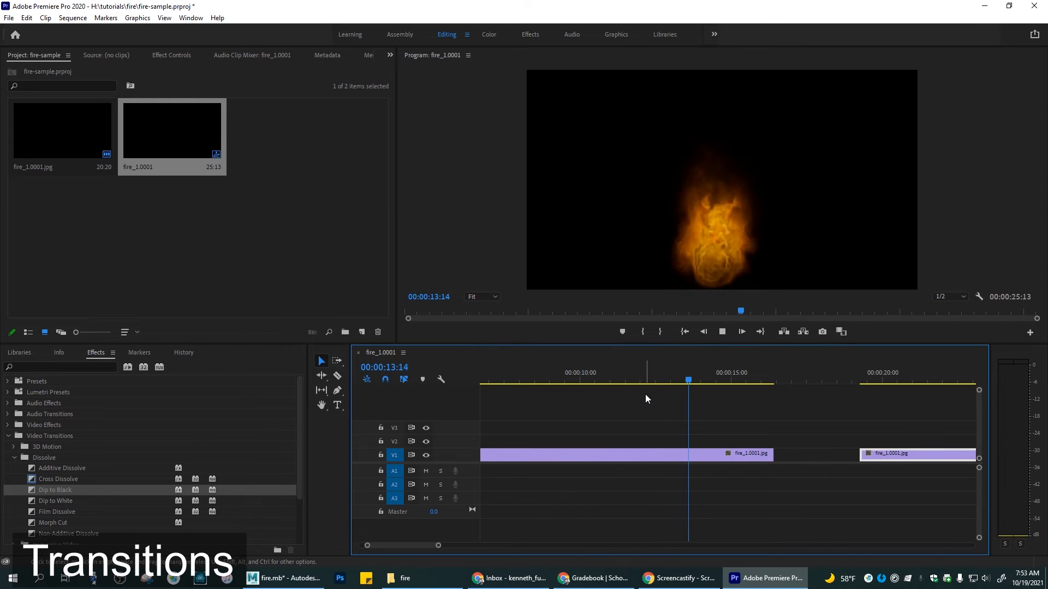
key(space)
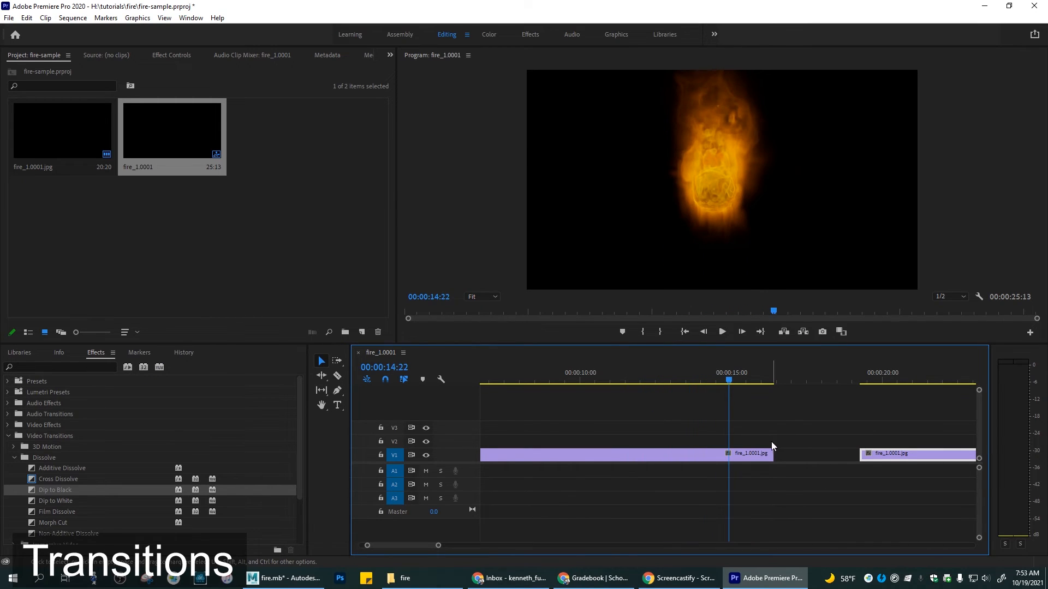
Step: Trim the end of the first fire clip on V1 back to 00:00:14:22, then further to 00:00:14:13
drag(762, 454, 720, 454)
drag(729, 380, 716, 387)
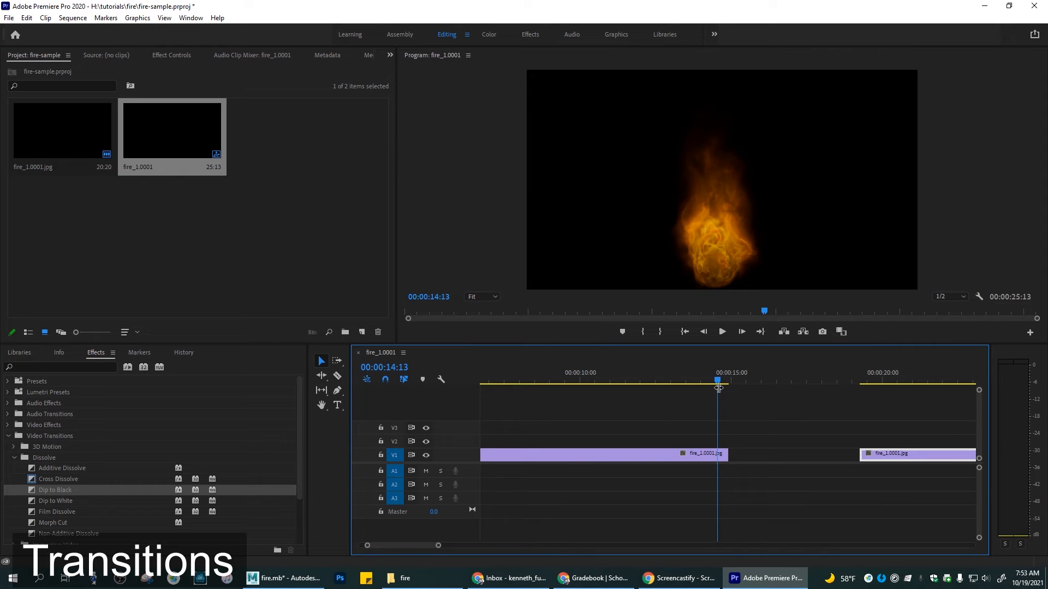
drag(727, 454, 718, 452)
mouse_move(718, 382)
mouse_down()
mouse_move(705, 383)
mouse_move(722, 385)
mouse_up()
Step: Move the second fire clip against the end of the first, trim a few frames off its start, and close the resulting gap
drag(889, 454, 742, 454)
mouse_move(724, 382)
mouse_down()
mouse_move(683, 382)
mouse_move(736, 378)
mouse_up()
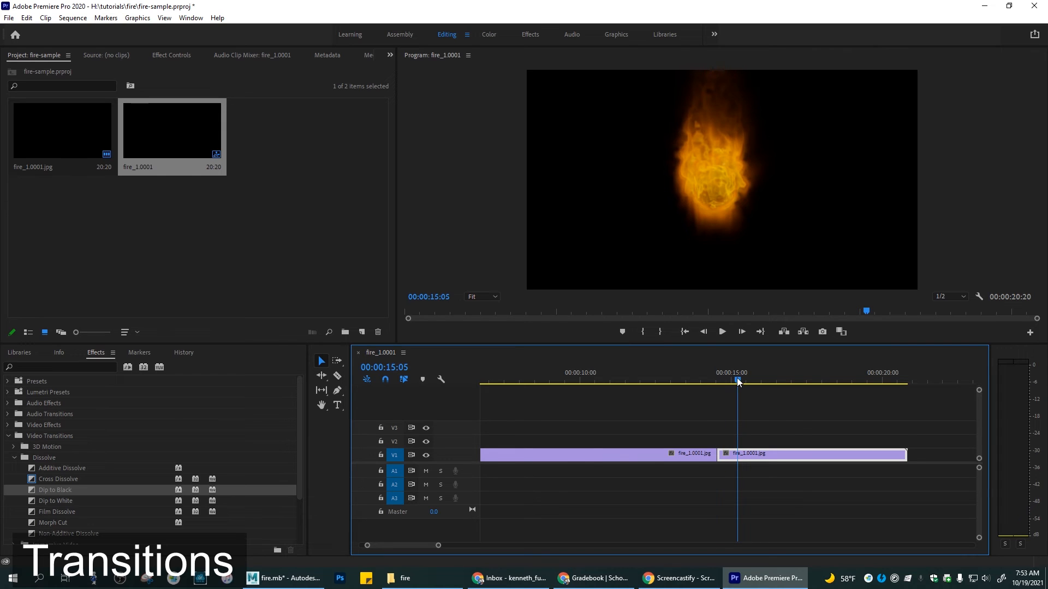
click(720, 454)
drag(720, 454, 748, 455)
mouse_move(738, 379)
mouse_down()
mouse_move(695, 382)
mouse_move(736, 384)
mouse_up()
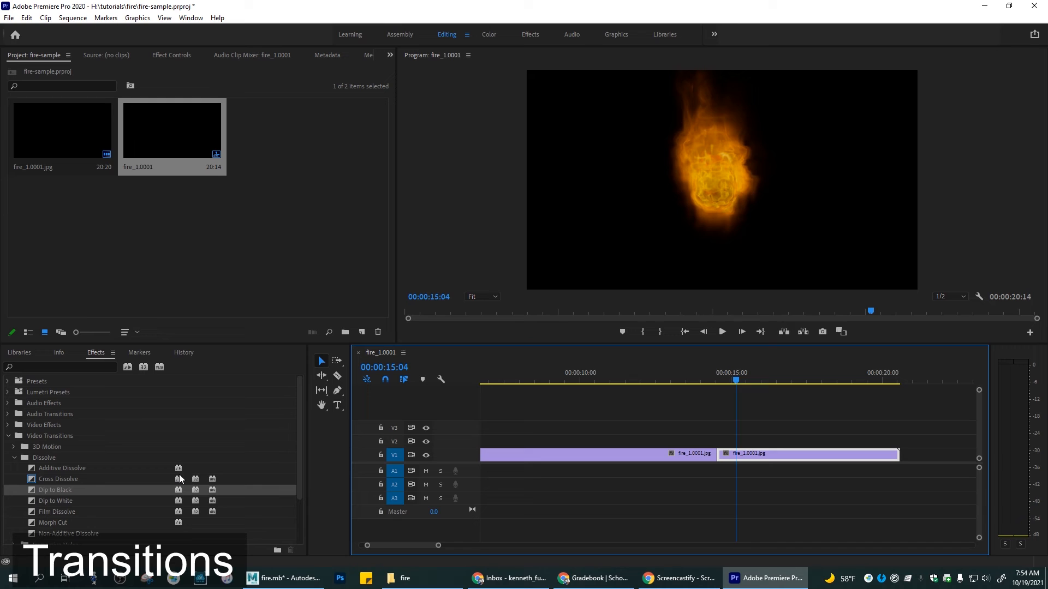
Step: Apply the Dip to Black transition to the cut between the two fire clips on V1
drag(32, 491, 546, 460)
drag(29, 490, 712, 456)
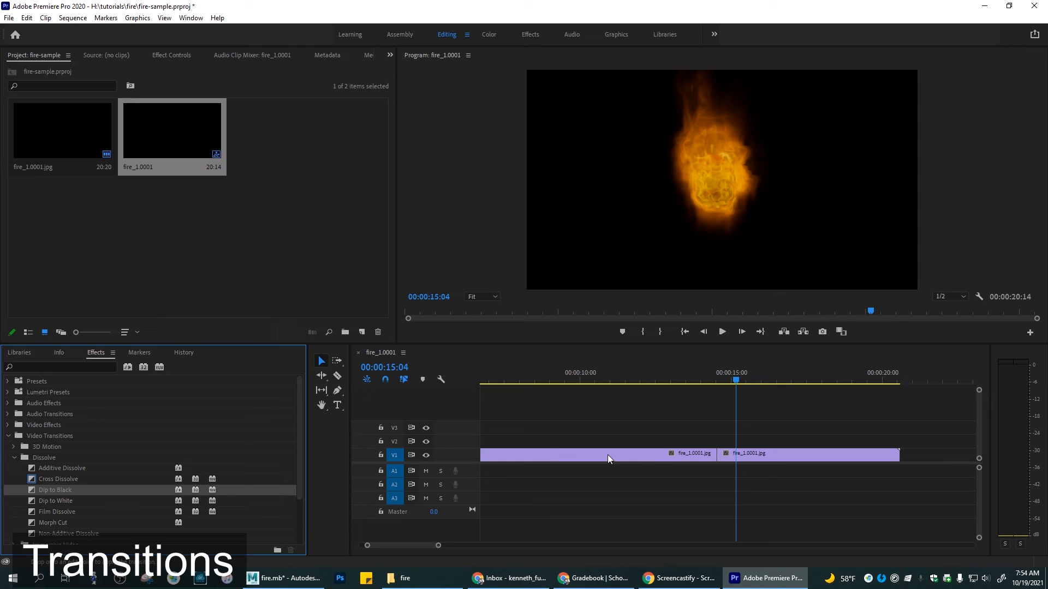
drag(499, 456, 717, 456)
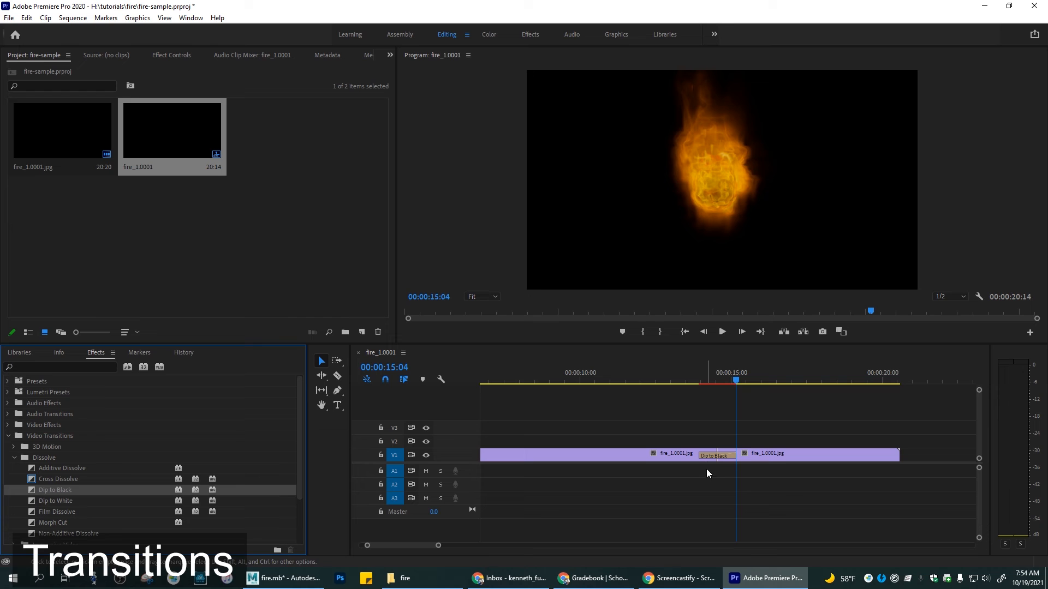
Step: Play the sequence from about 00:00:13 across the new Dip to Black transition, stopping at 00:00:17:09
drag(735, 374, 673, 394)
key(space)
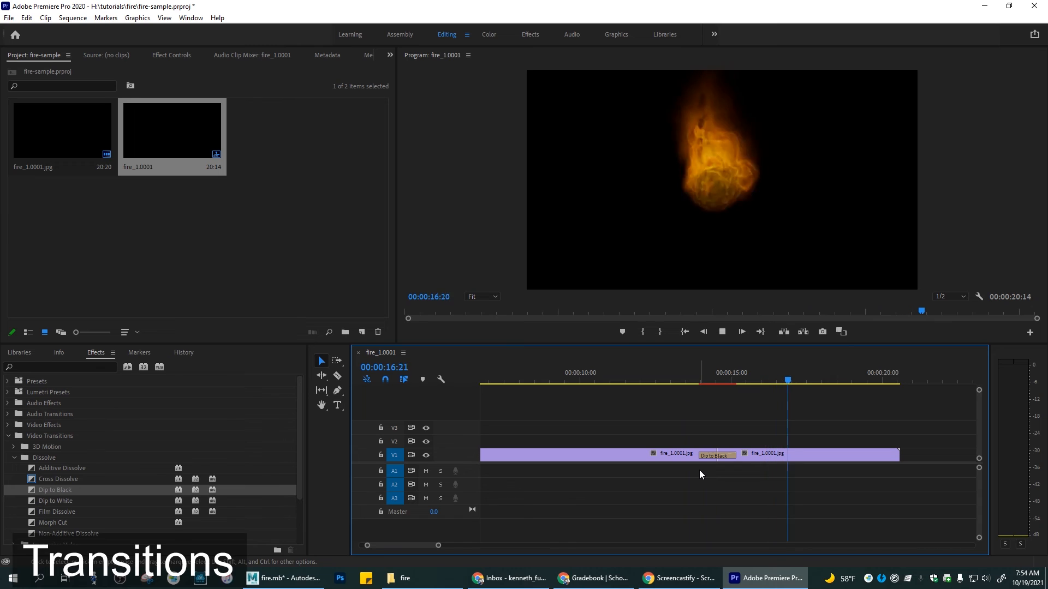
key(space)
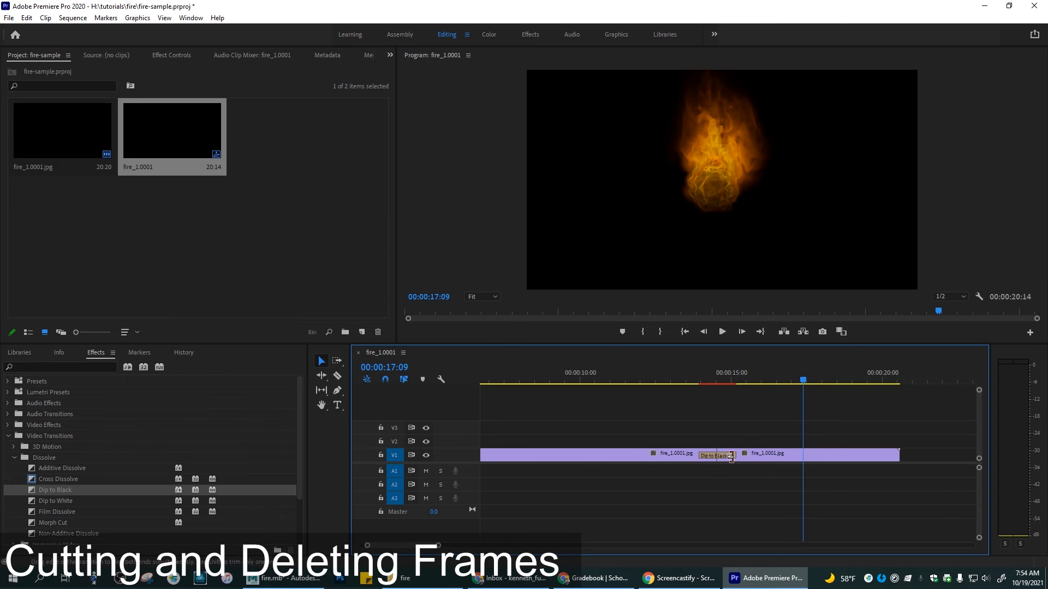
Step: Cut the second fire clip twice with the Razor tool just past 00:00:19:00 to isolate a few frames
click(888, 459)
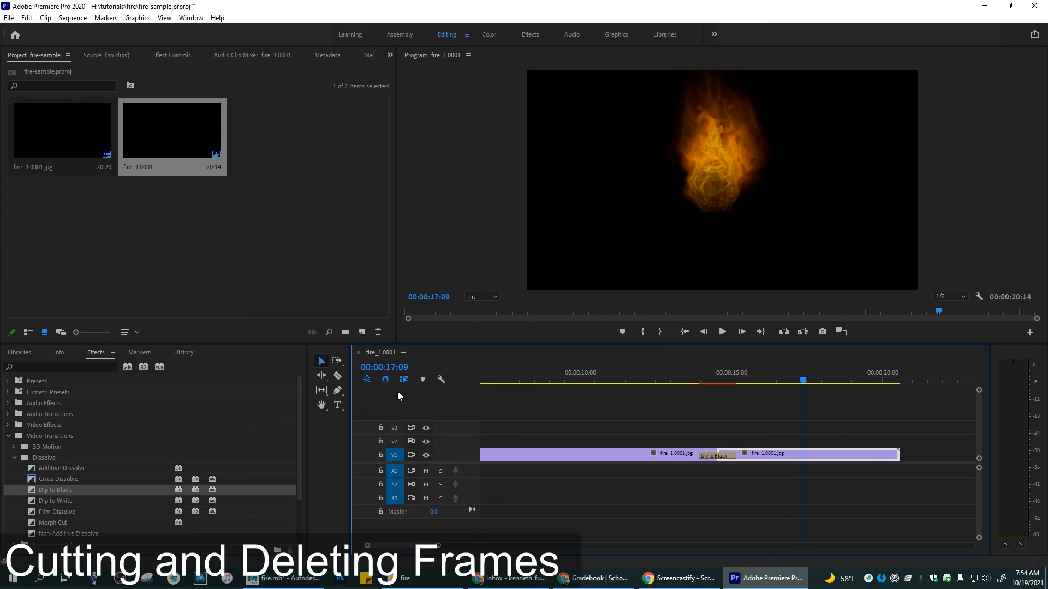
click(337, 376)
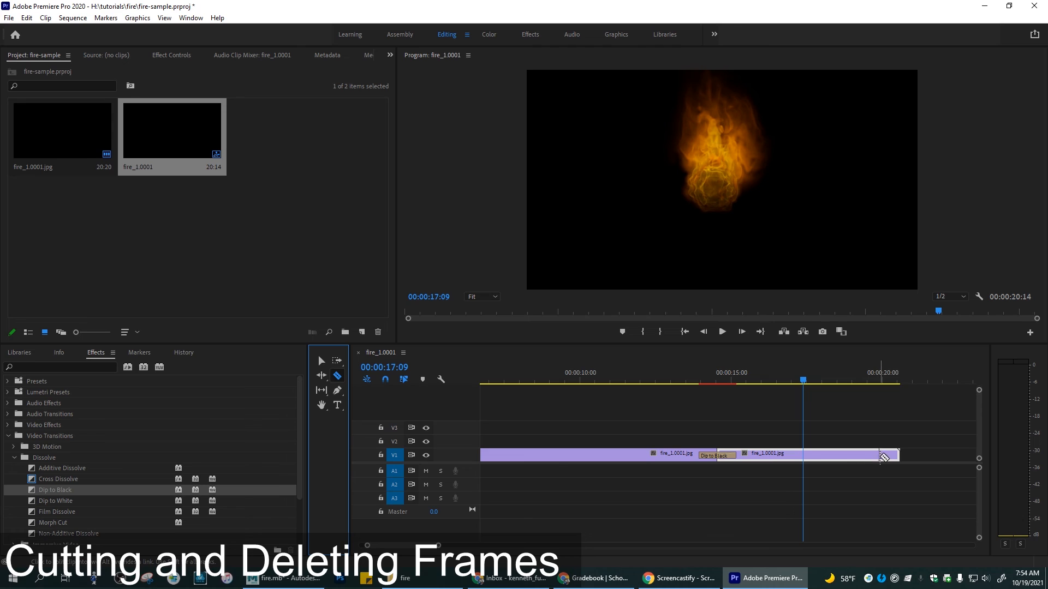
click(859, 456)
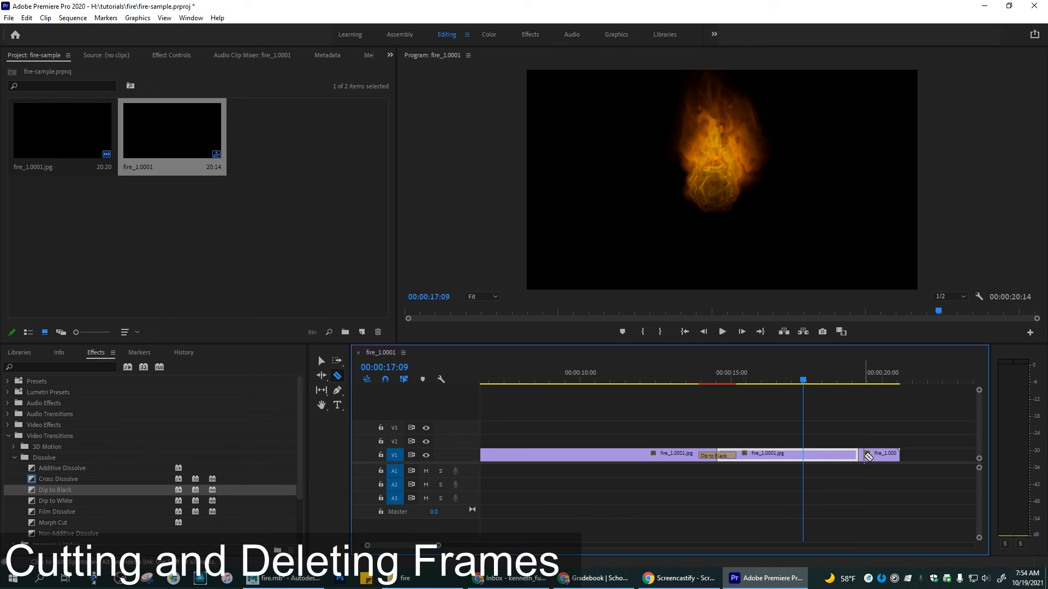
mouse_move(850, 384)
mouse_down()
mouse_move(866, 385)
mouse_move(851, 386)
mouse_up()
click(865, 455)
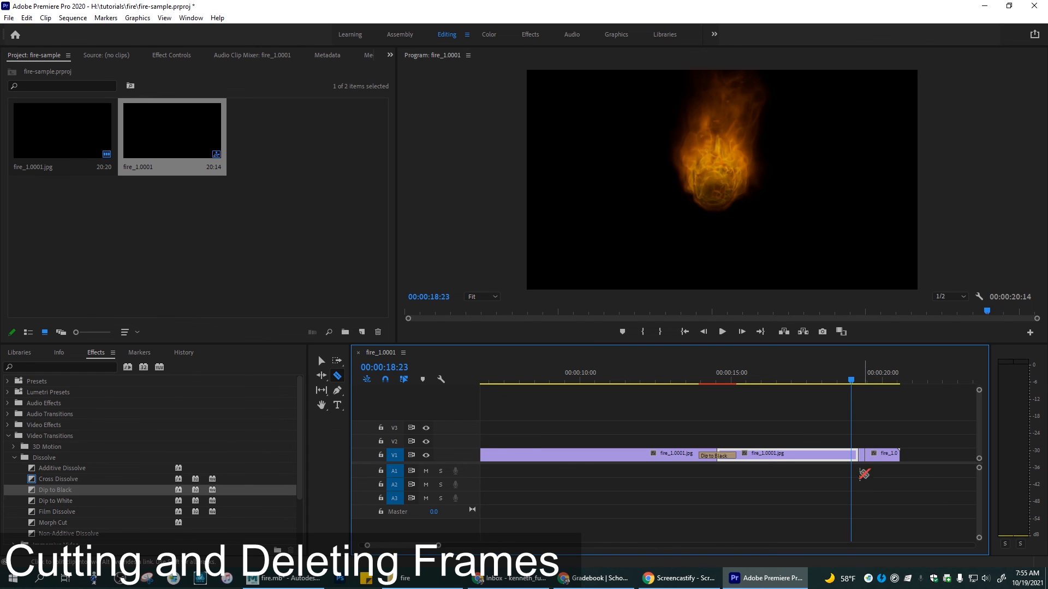
Step: Delete the short isolated section of the second fire clip and slide the remaining end piece earlier to close the gap
click(321, 361)
click(862, 456)
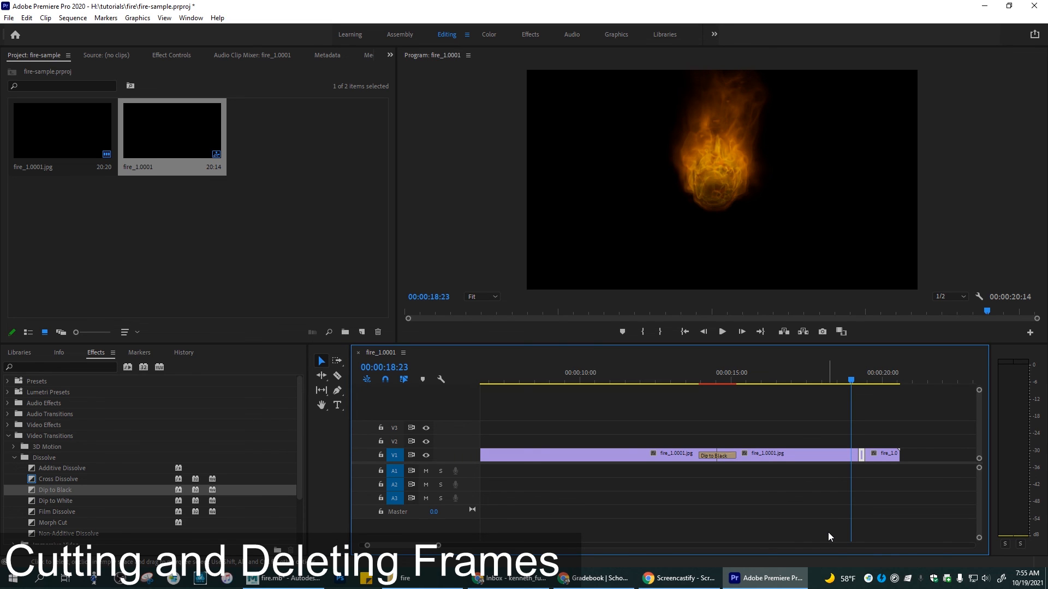
key(Delete)
drag(877, 456, 868, 457)
Step: Undo the clip move, the deletion and both Razor cuts in the second fire clip
key(ctrl+z)
key(ctrl+z)
key(ctrl+z)
key(ctrl+z)
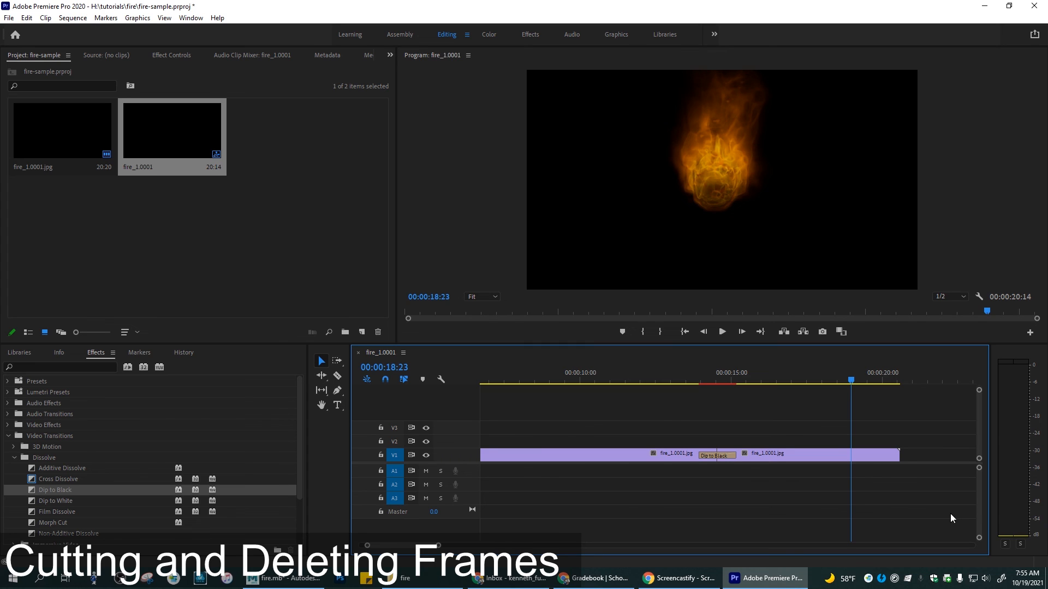